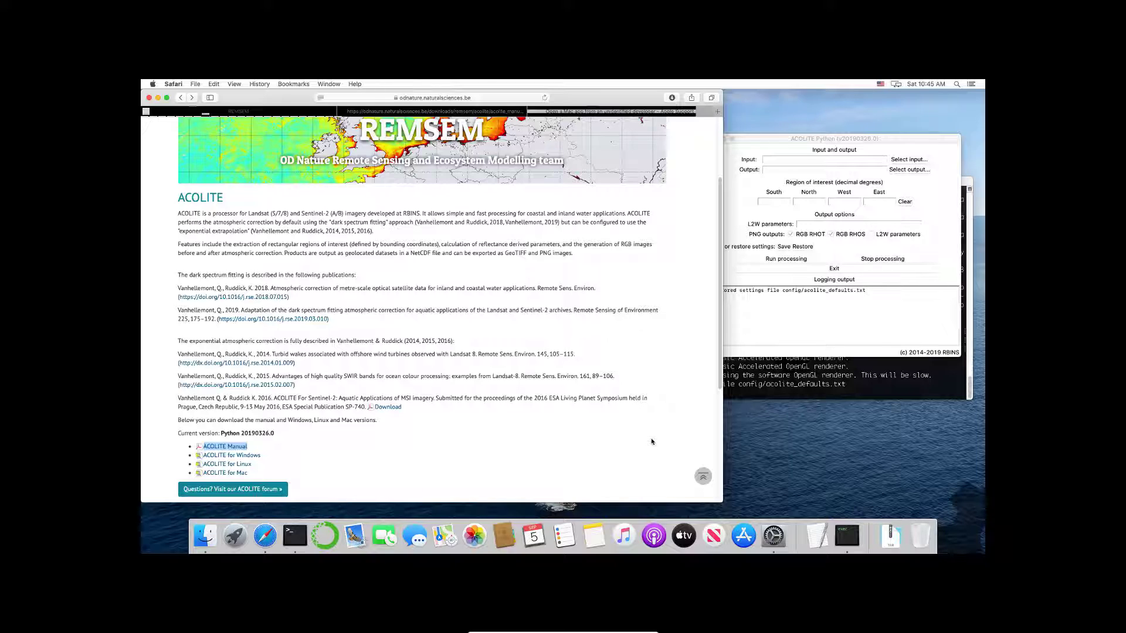
# - Return Safari to the ACOLITE download web page
pyautogui.click(765, 141)
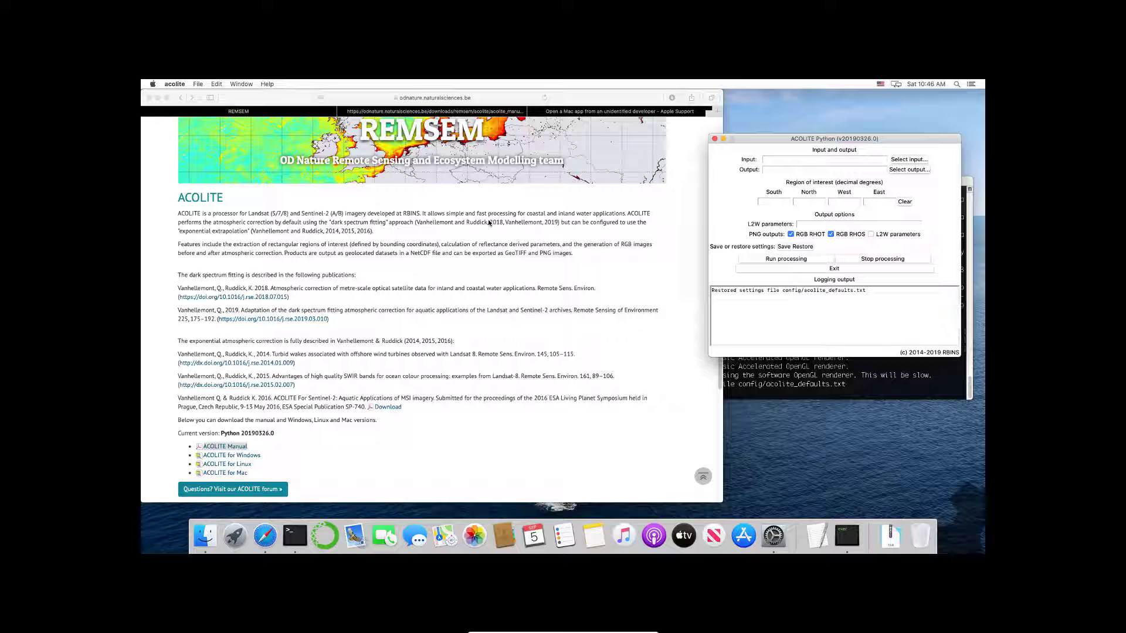
pyautogui.click(462, 97)
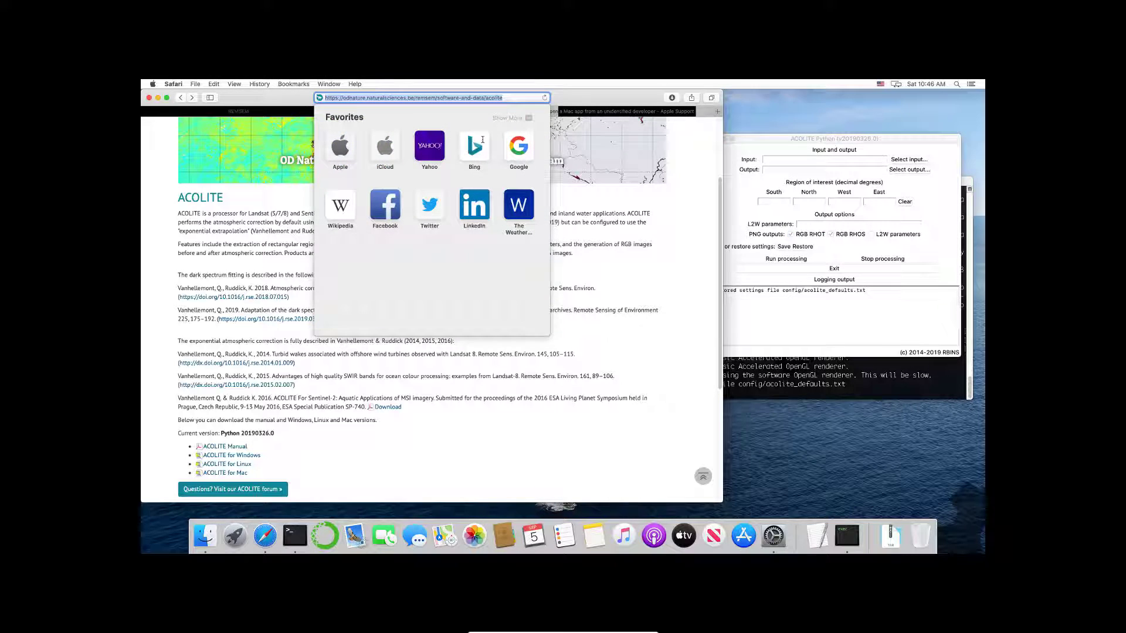
pyautogui.click(594, 230)
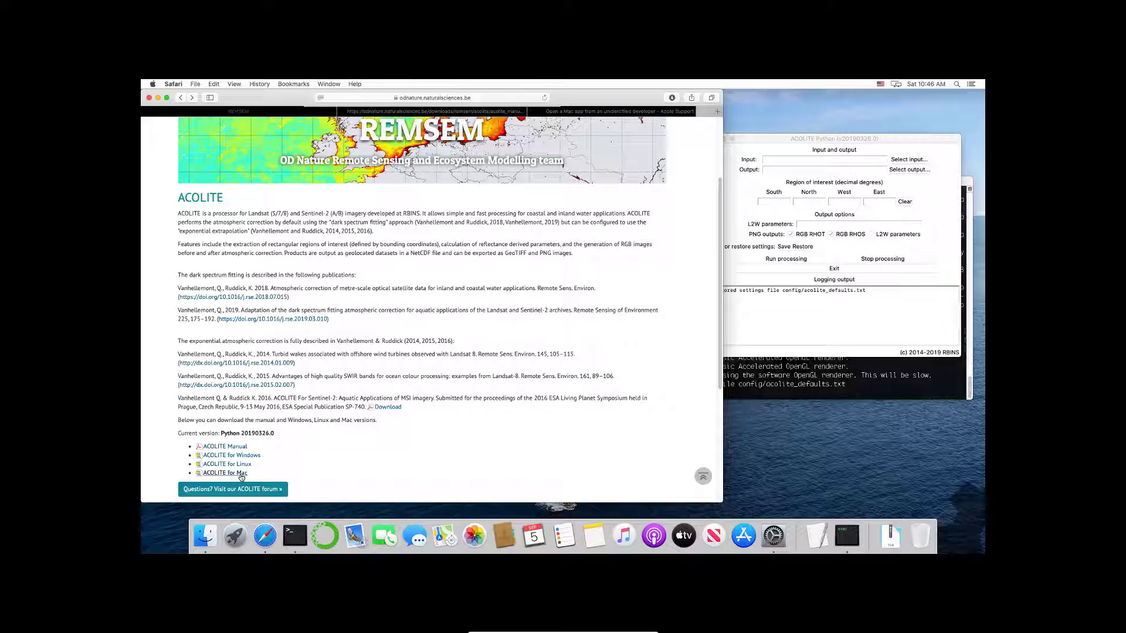
# - Download ACOLITE for Mac and confirm acolite_py_mac_20190326.0.tar.gz is downloading
pyautogui.click(241, 475)
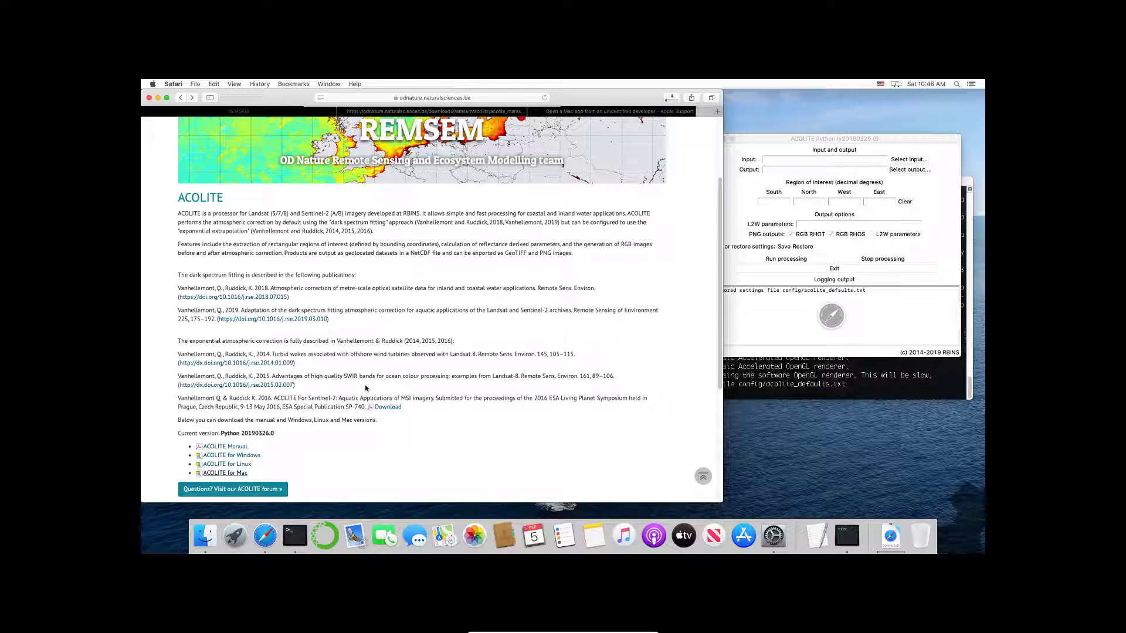
pyautogui.click(675, 100)
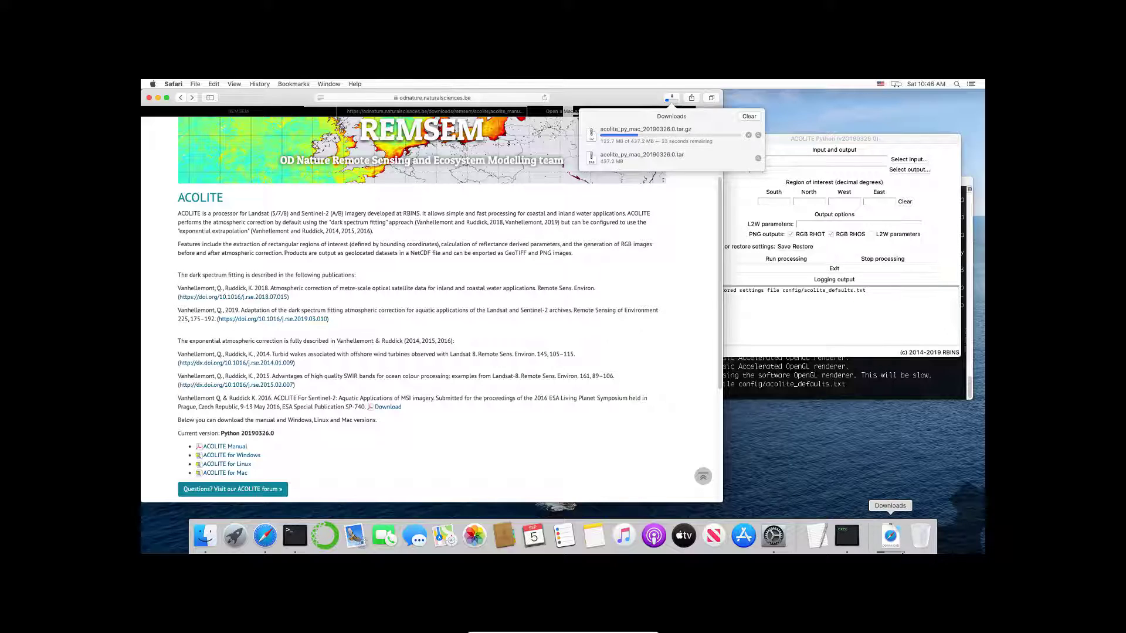
pyautogui.click(887, 535)
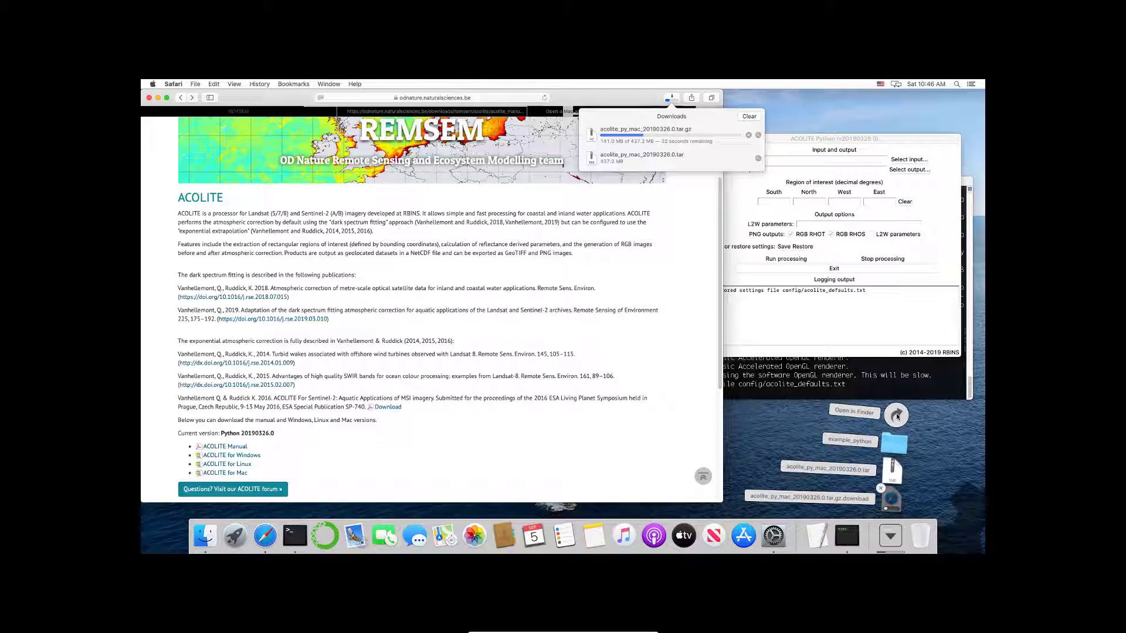
# - Unarchive acolite_py_mac_20190326.0.tar in Downloads into an acolite_py_mac folder
pyautogui.click(897, 415)
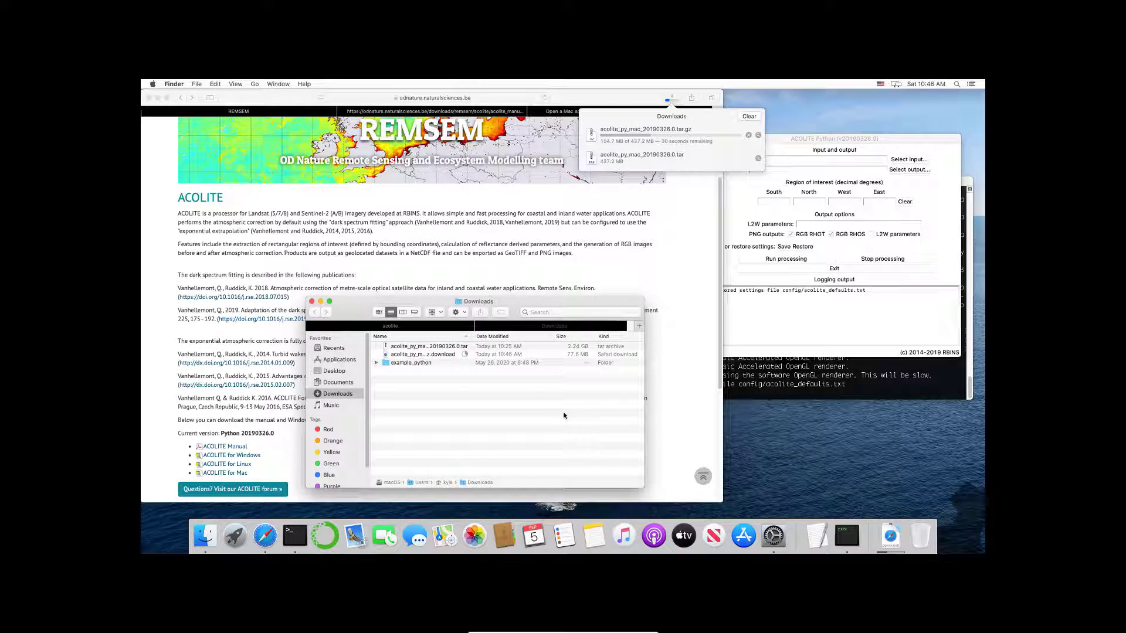
pyautogui.click(465, 347)
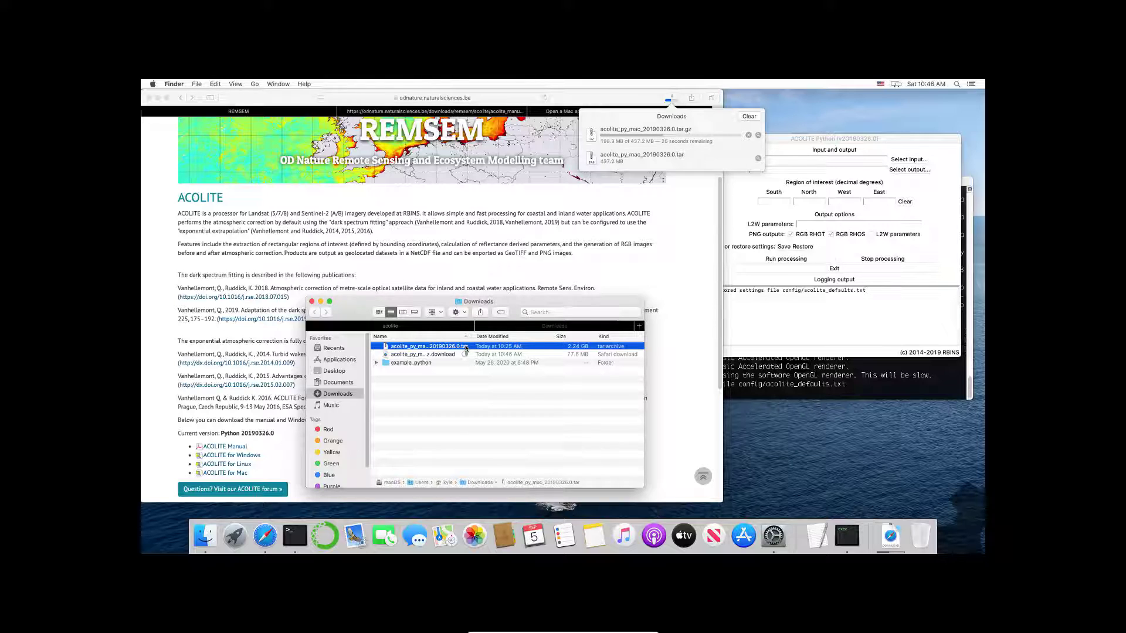
pyautogui.doubleClick(466, 348)
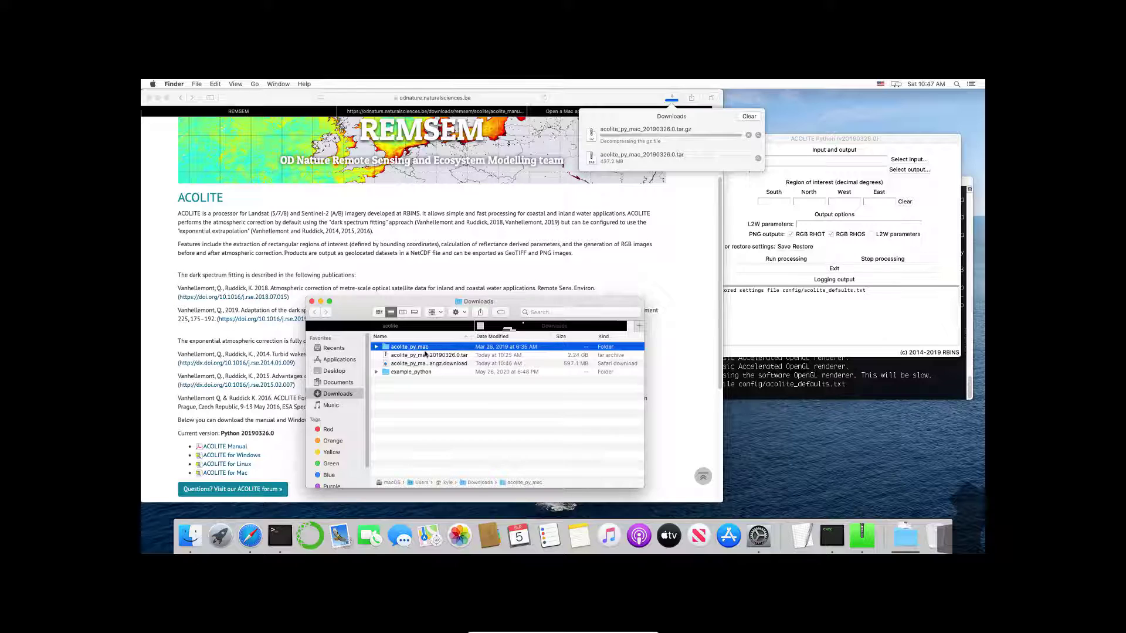
# - Try launching the acolite alias in acolite_py_mac and dismiss the can't-be-opened warning
pyautogui.click(376, 347)
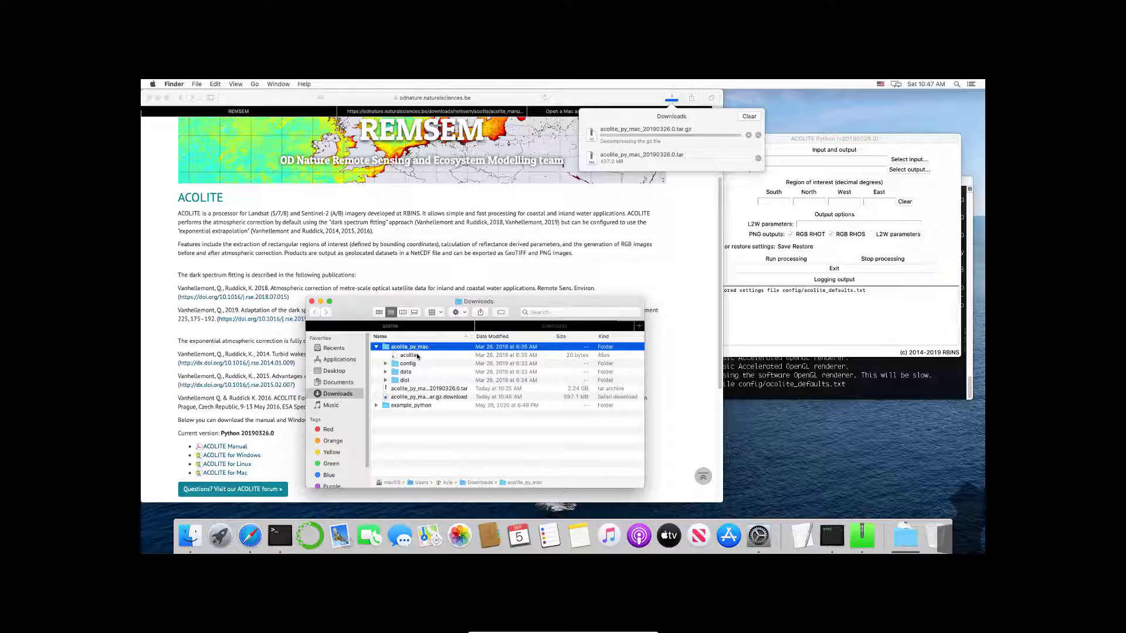
pyautogui.click(417, 356)
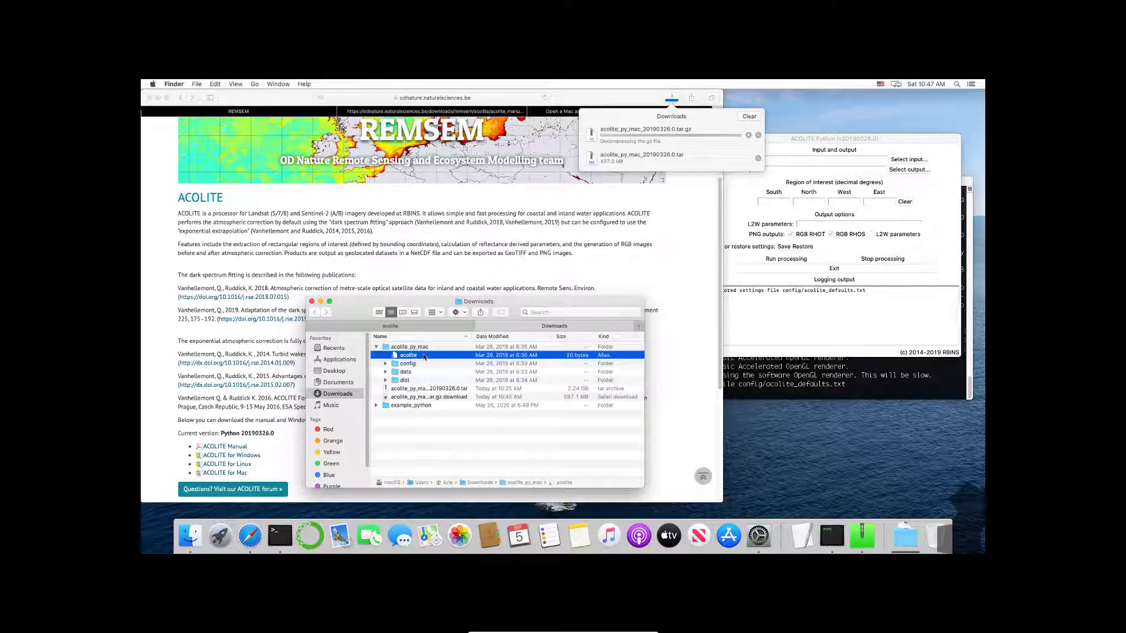
pyautogui.doubleClick(424, 355)
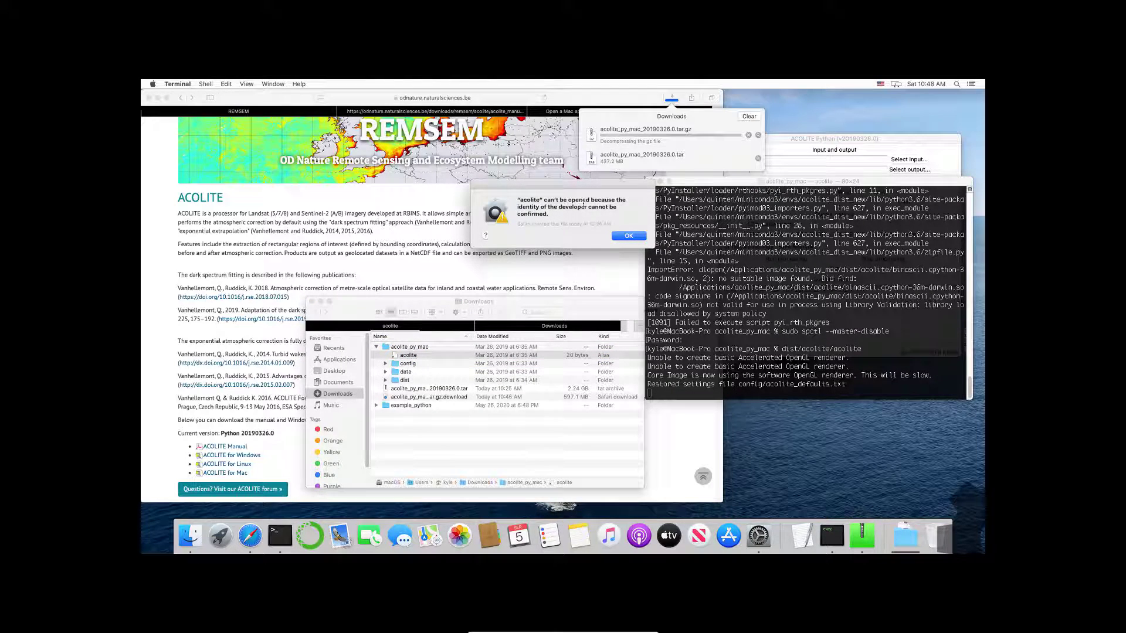
pyautogui.click(627, 236)
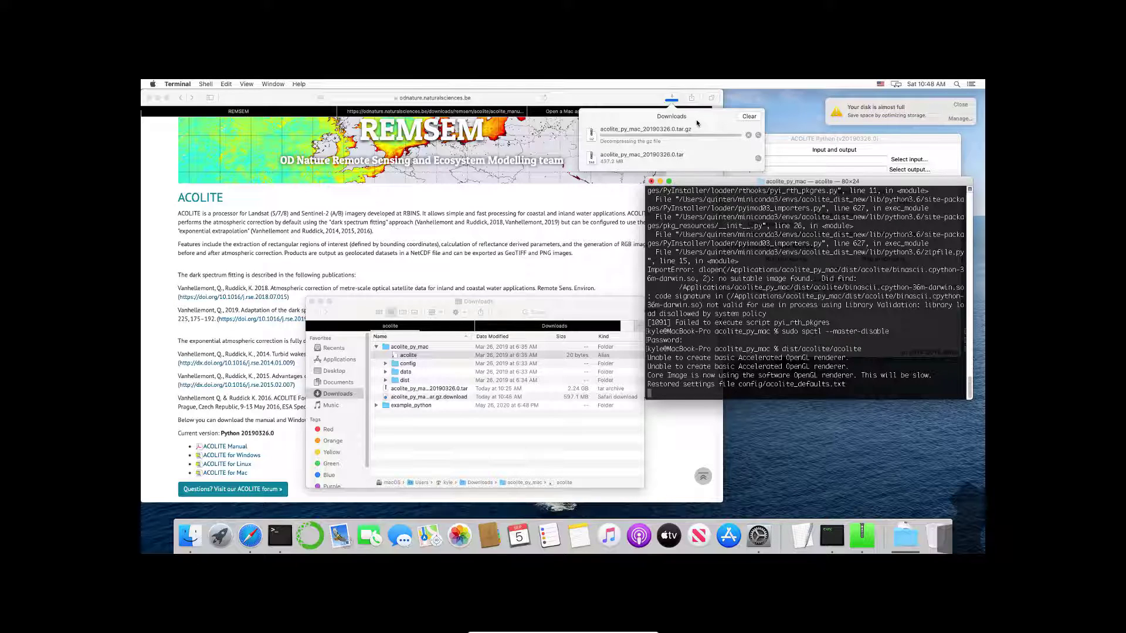
# - Close the running ACOLITE Python window
pyautogui.click(672, 99)
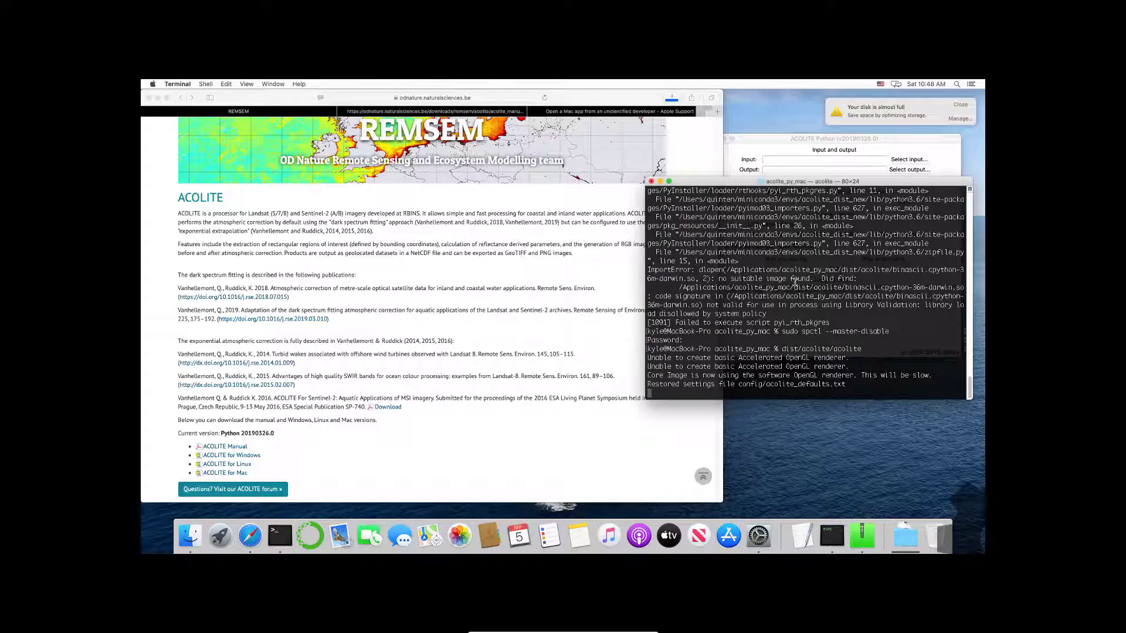
pyautogui.click(914, 173)
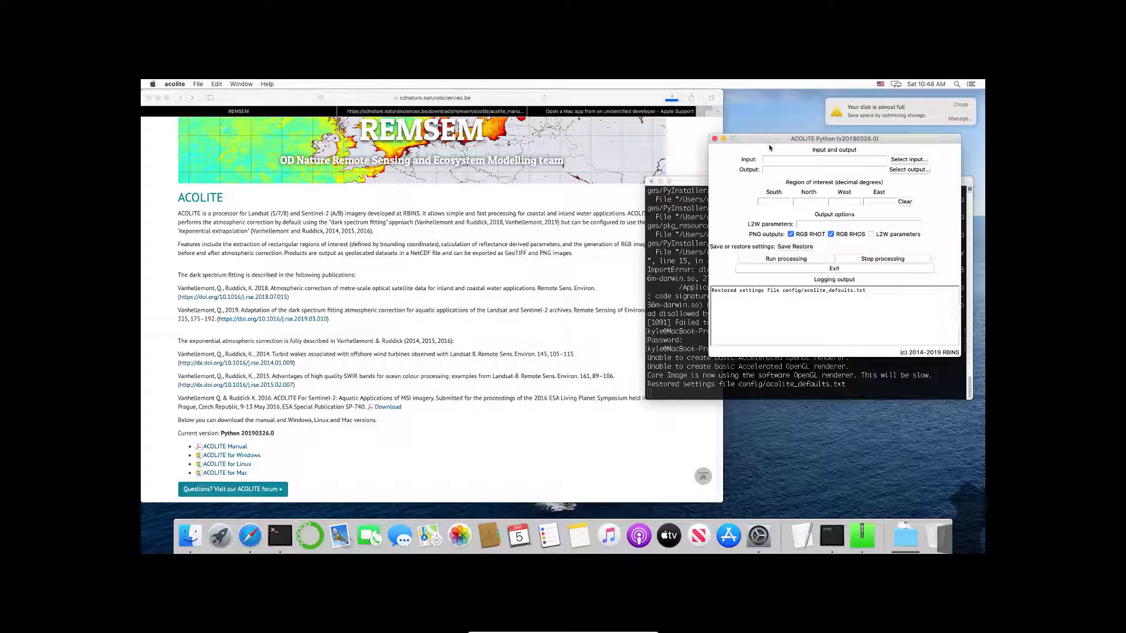
pyautogui.click(714, 139)
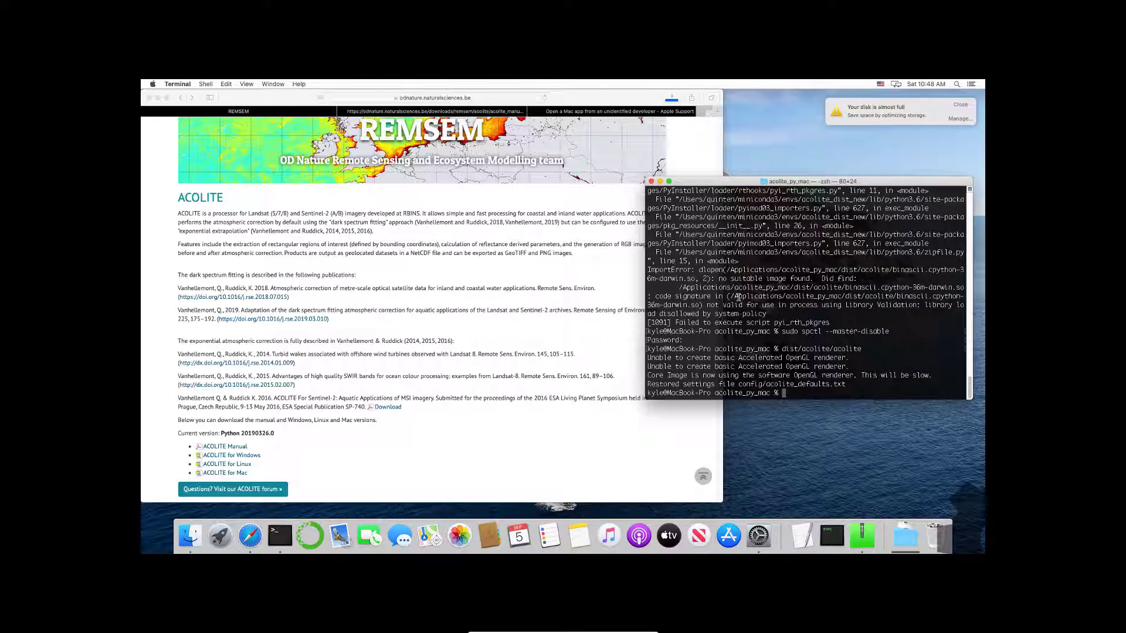
# - Put sudo spctl --master-disable at the Terminal prompt unrun, and show Downloads
pyautogui.press('Up')
pyautogui.press('Up')
pyautogui.click(905, 536)
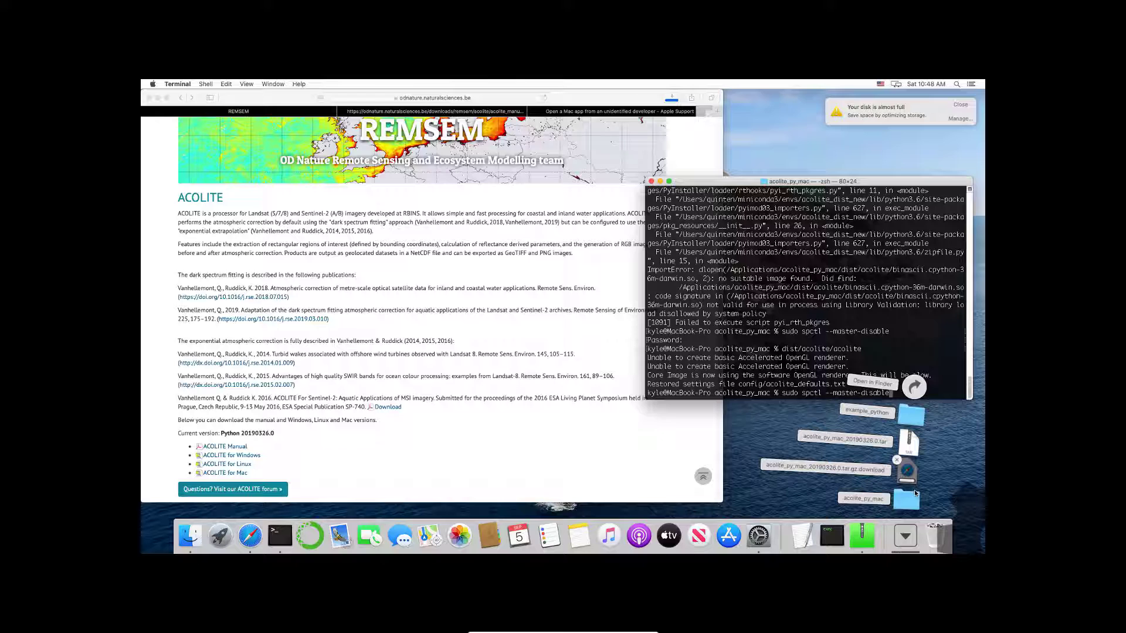
# - Open acolite_py_mac/dist/acolite in Finder and browse its files
pyautogui.click(913, 502)
pyautogui.doubleClick(398, 351)
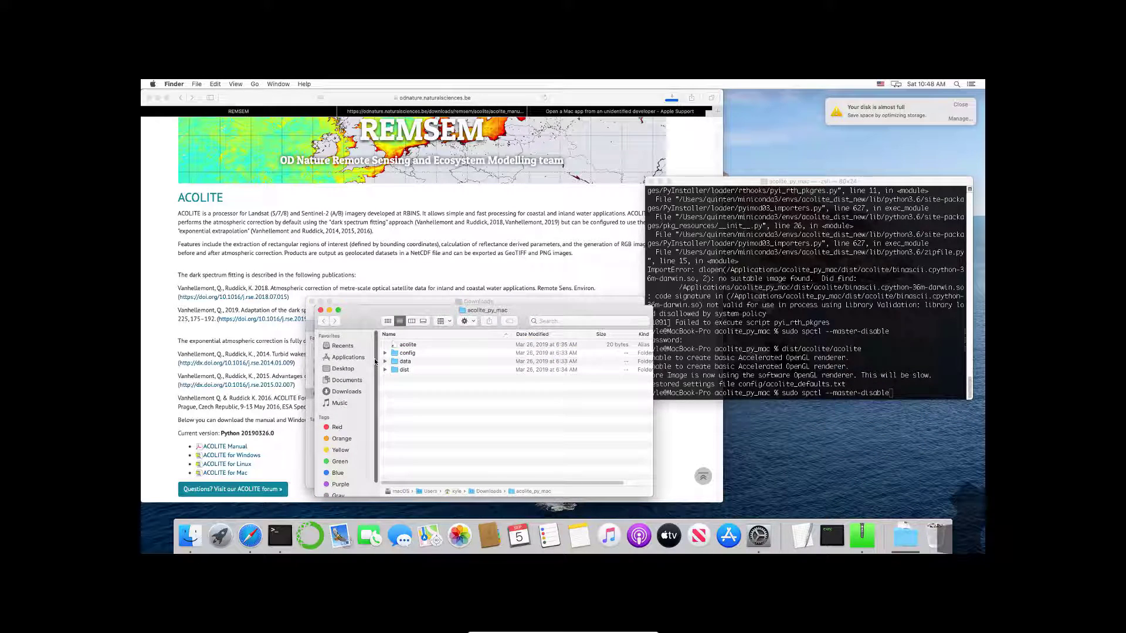
pyautogui.doubleClick(405, 369)
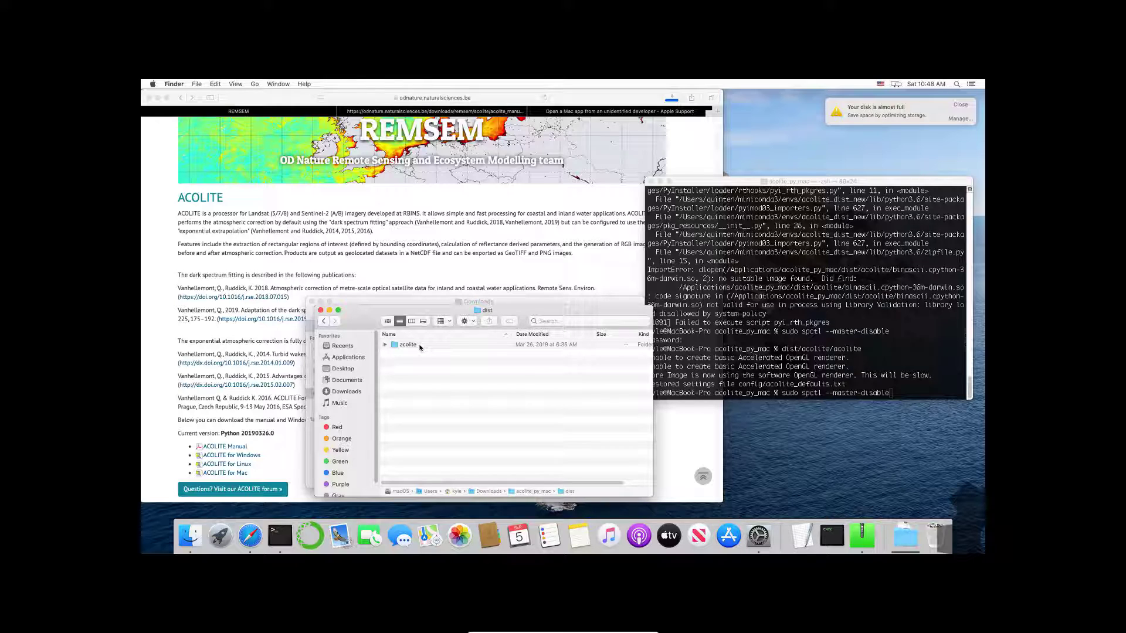
pyautogui.doubleClick(420, 347)
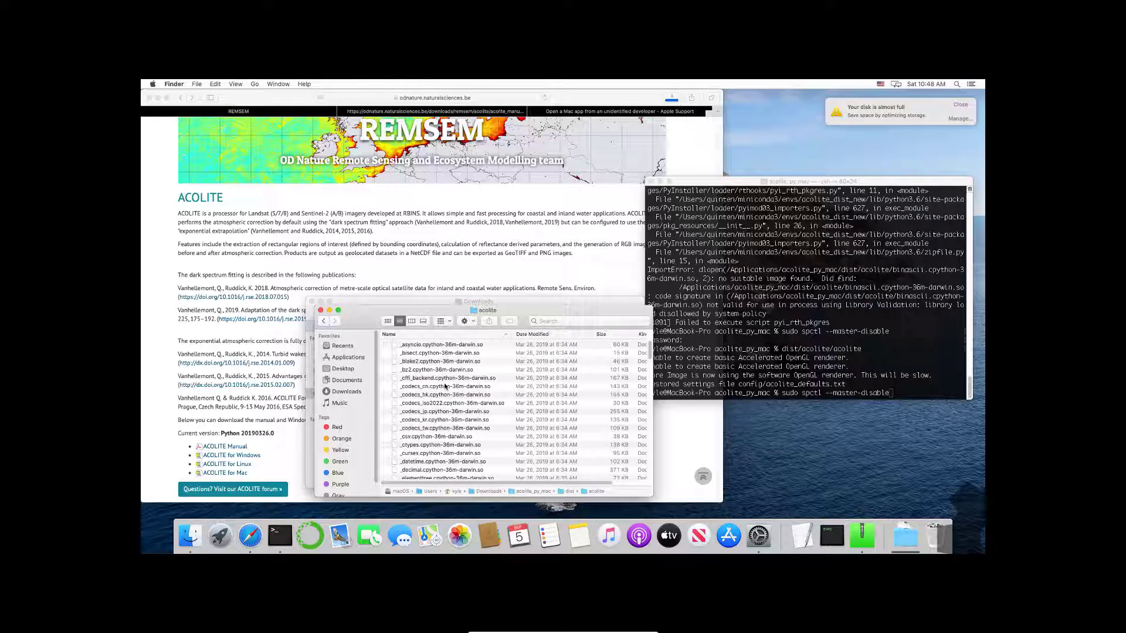
pyautogui.scroll(-15, 455, 399)
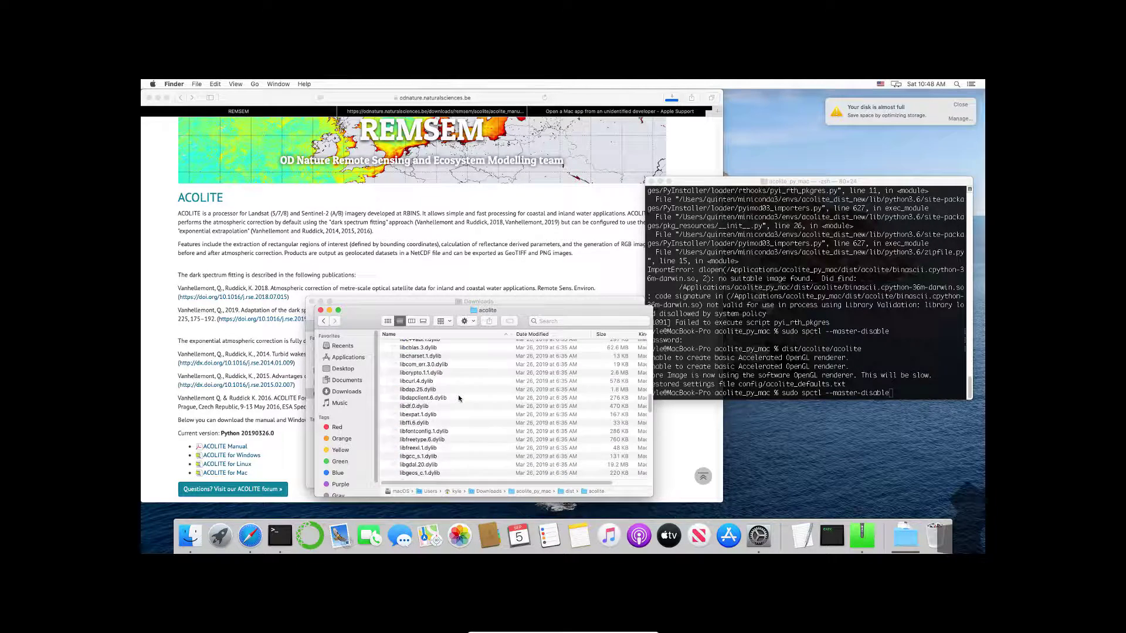
pyautogui.scroll(-5, 460, 399)
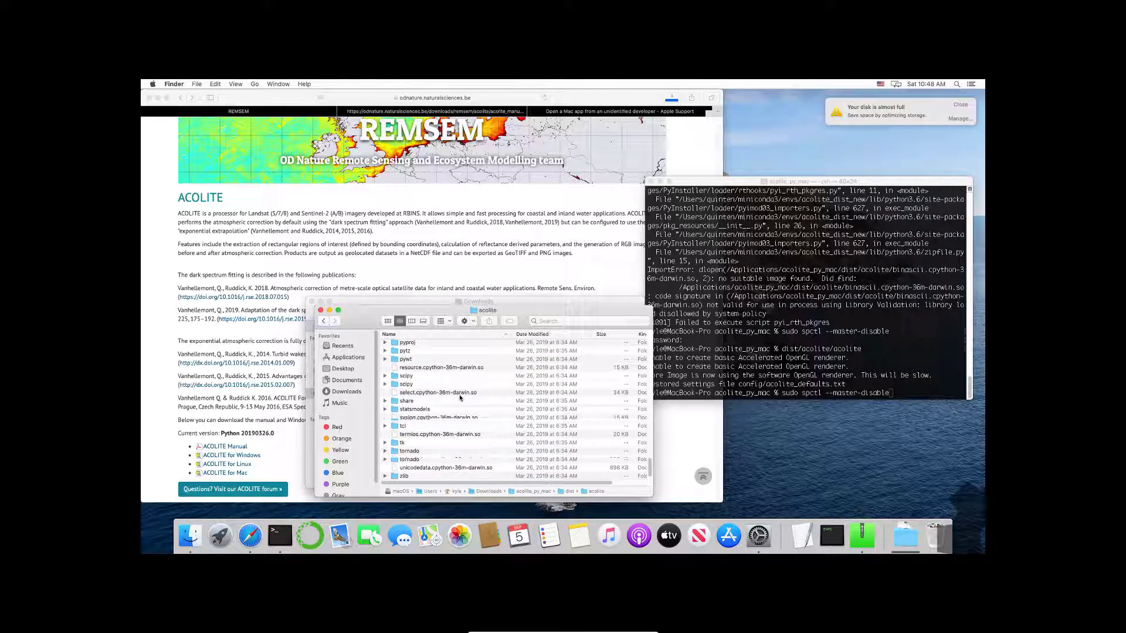
pyautogui.scroll(-20, 460, 397)
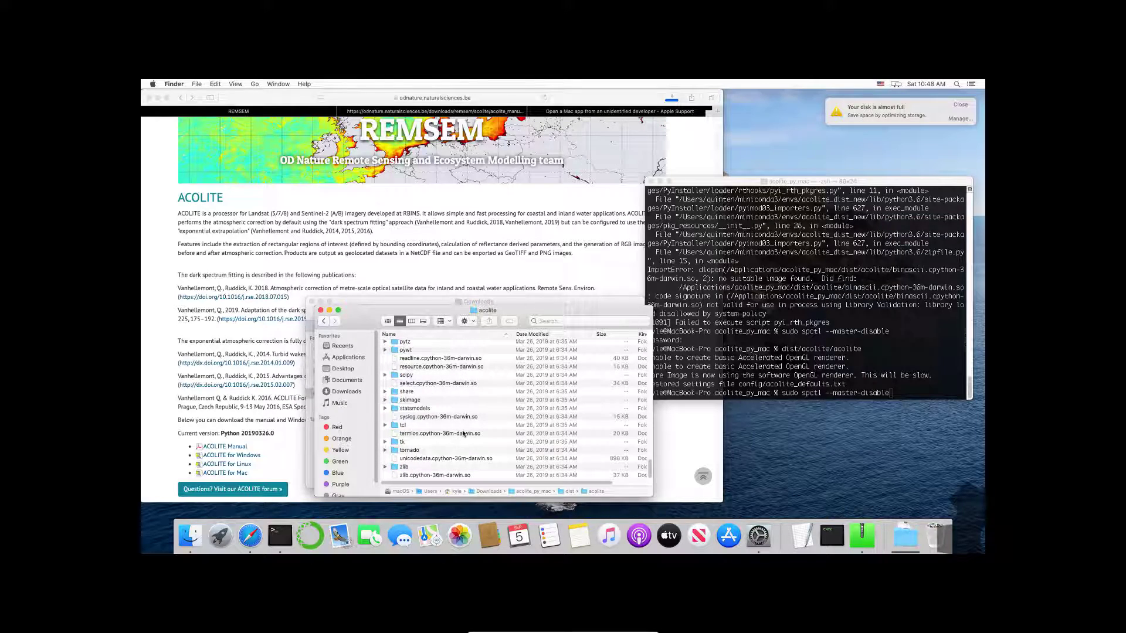
pyautogui.scroll(20, 463, 433)
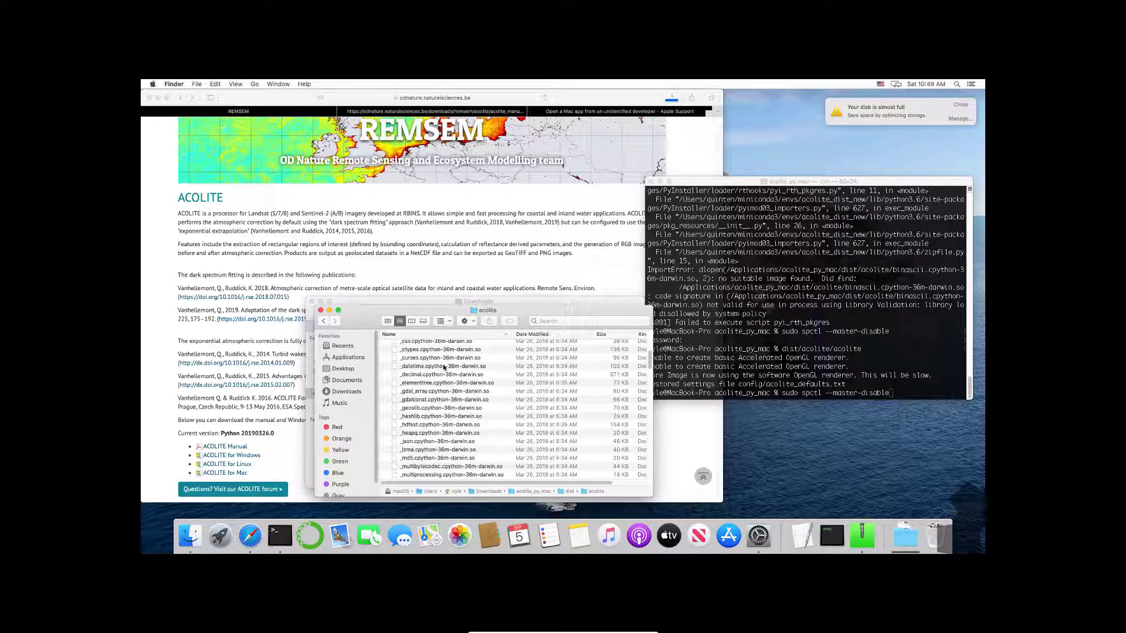
# - Inspect the _sha256 library and acolite executable, then go back up to acolite_py_mac
pyautogui.click(463, 384)
pyautogui.press('a')
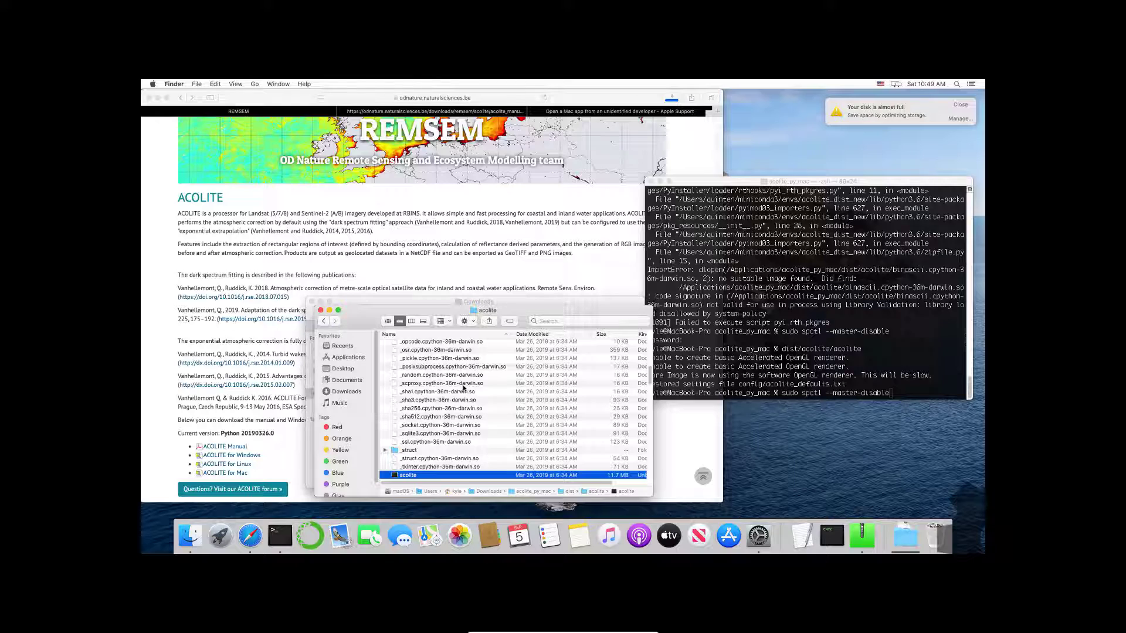
pyautogui.click(472, 400)
pyautogui.press('a')
pyautogui.click(512, 409)
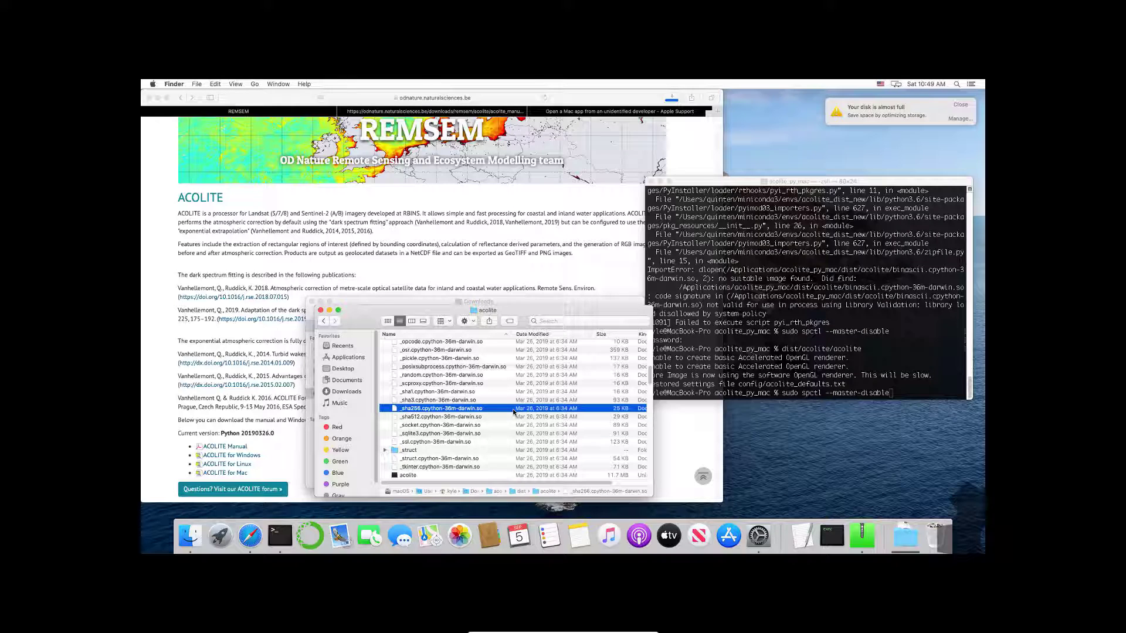
pyautogui.press('a')
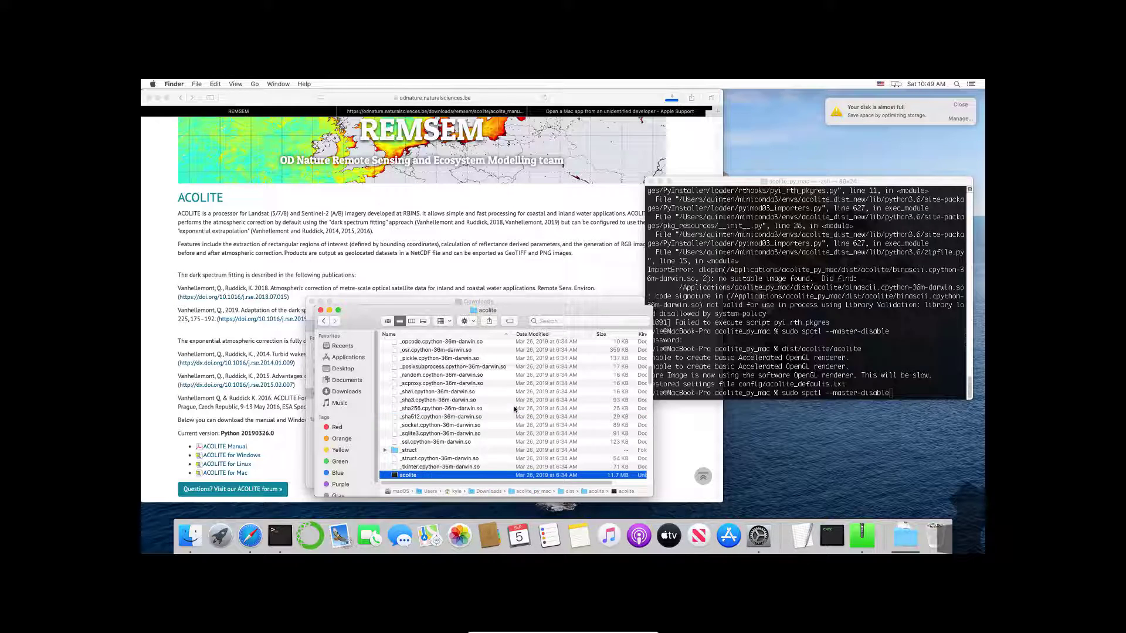
pyautogui.click(515, 408)
pyautogui.rightClick(515, 408)
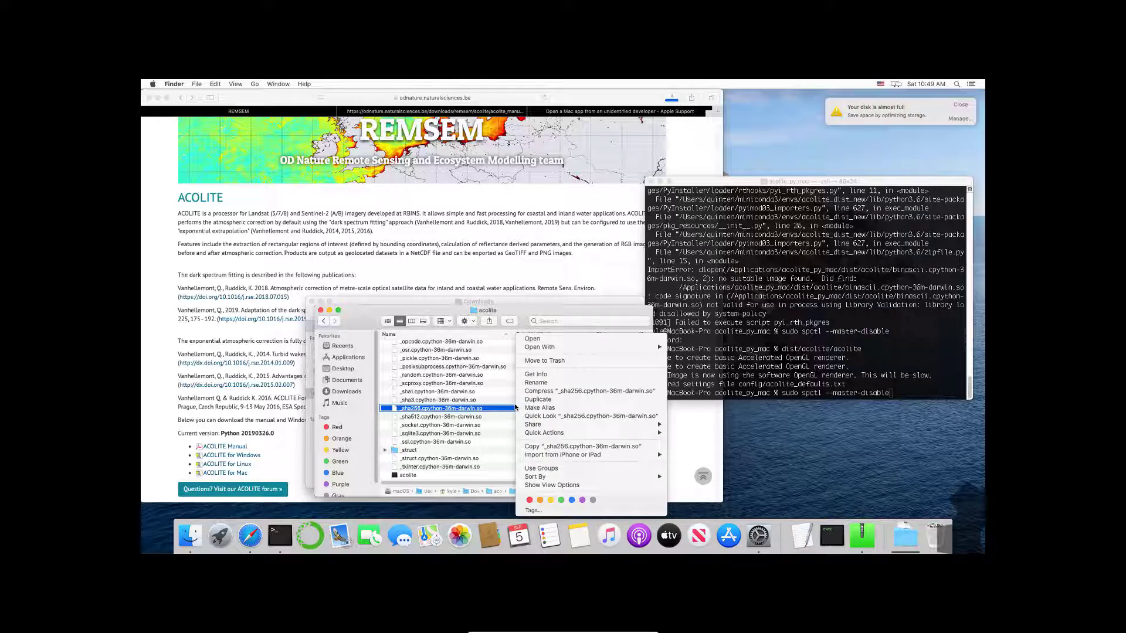
pyautogui.press('Escape')
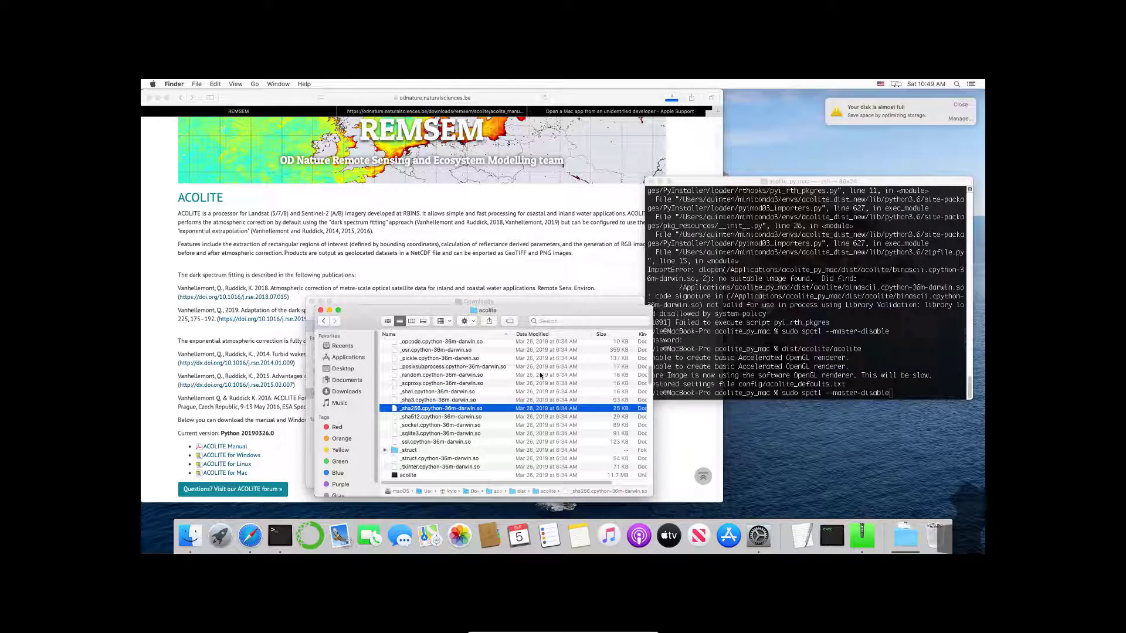
pyautogui.click(323, 321)
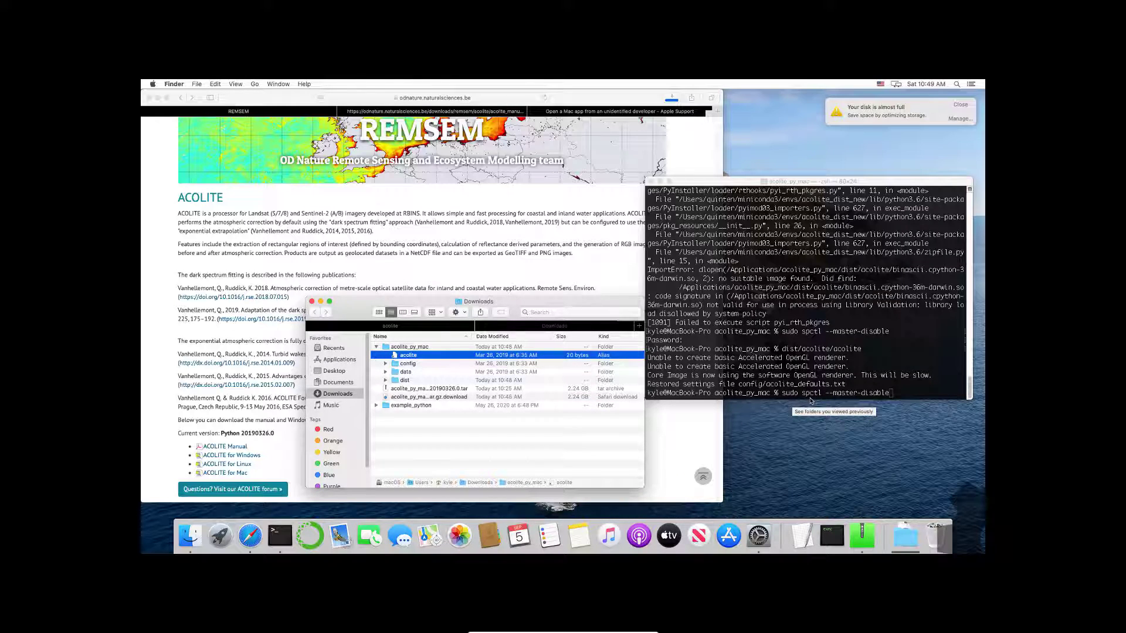
# - Search Google for spctl in a new Safari tab
pyautogui.click(720, 114)
pyautogui.click(717, 112)
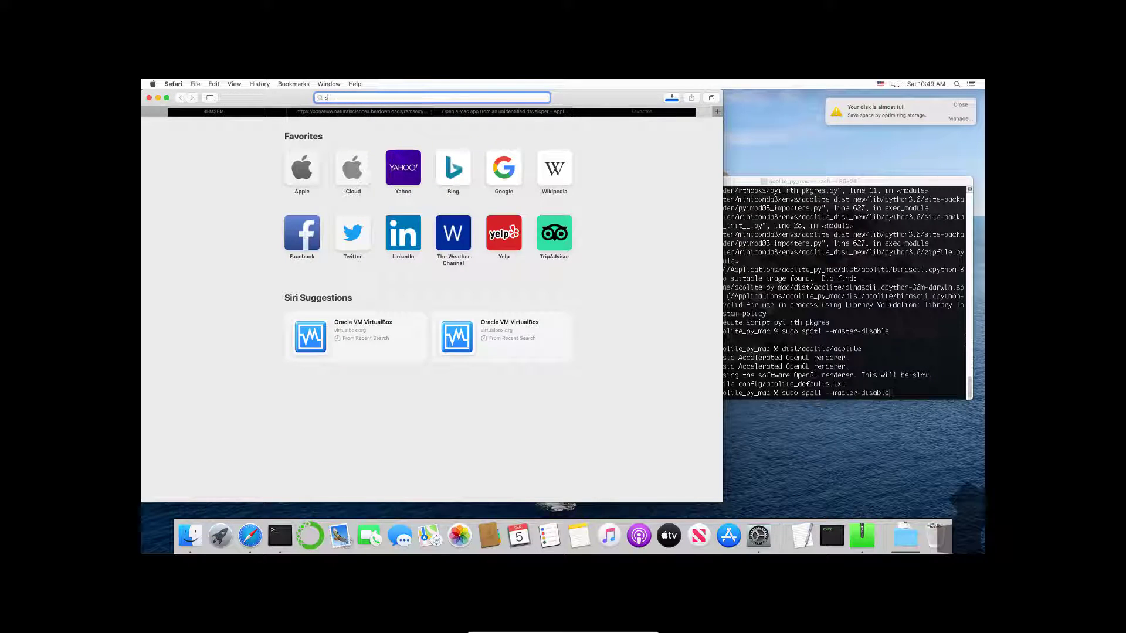
pyautogui.write('spctll')
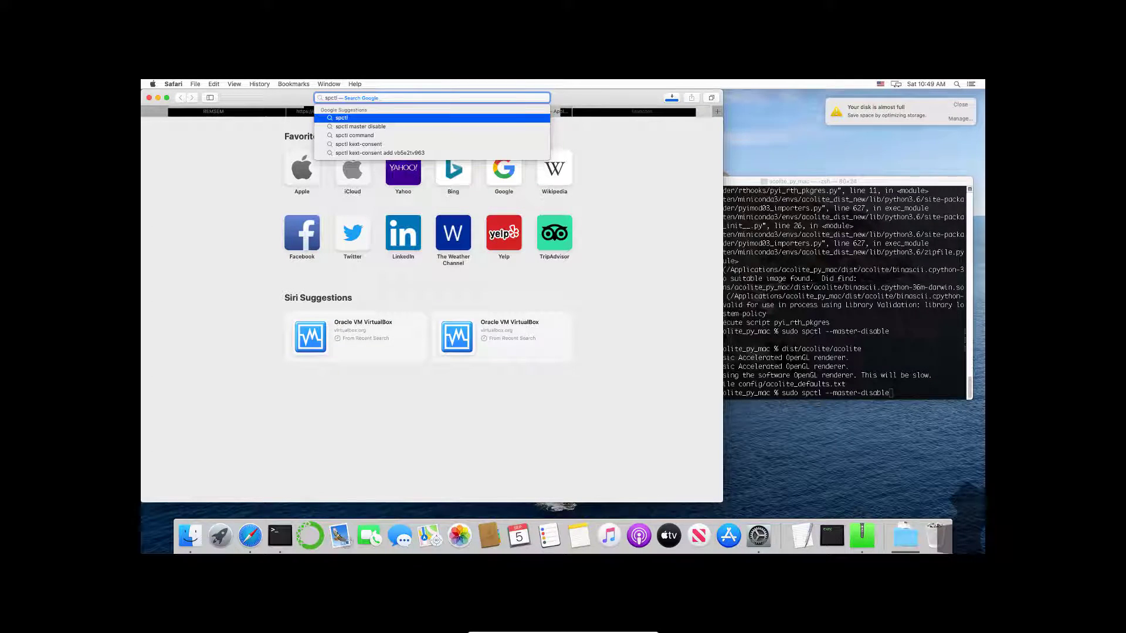
pyautogui.press('Return')
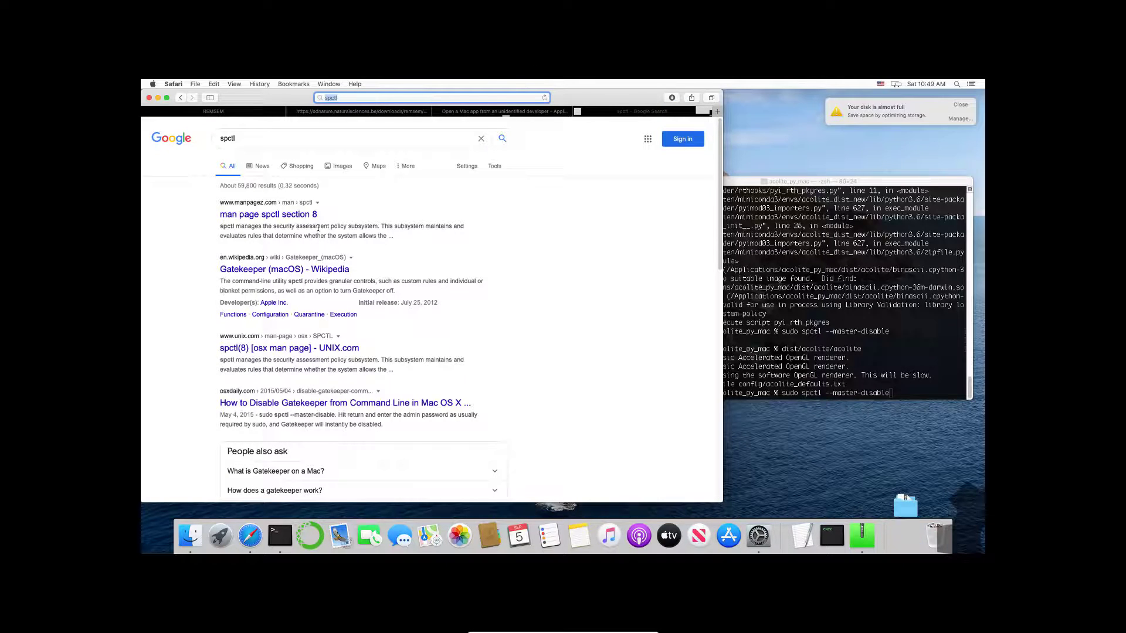
# - Try the spctl man page and Gatekeeper Wikipedia results, then check the date and time
pyautogui.click(292, 216)
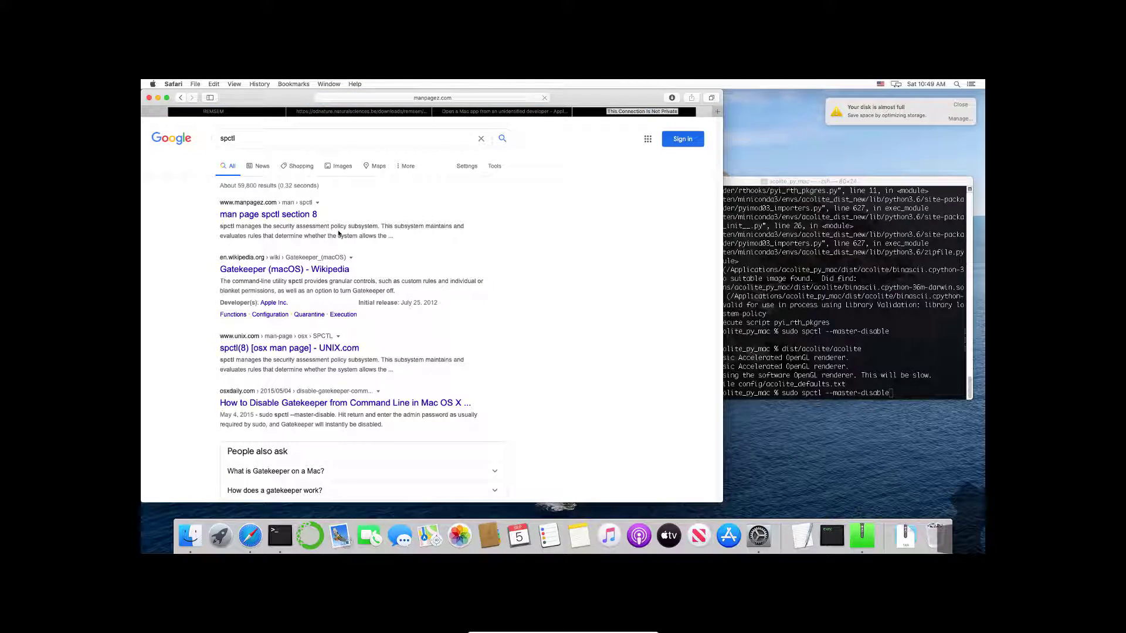
pyautogui.click(181, 98)
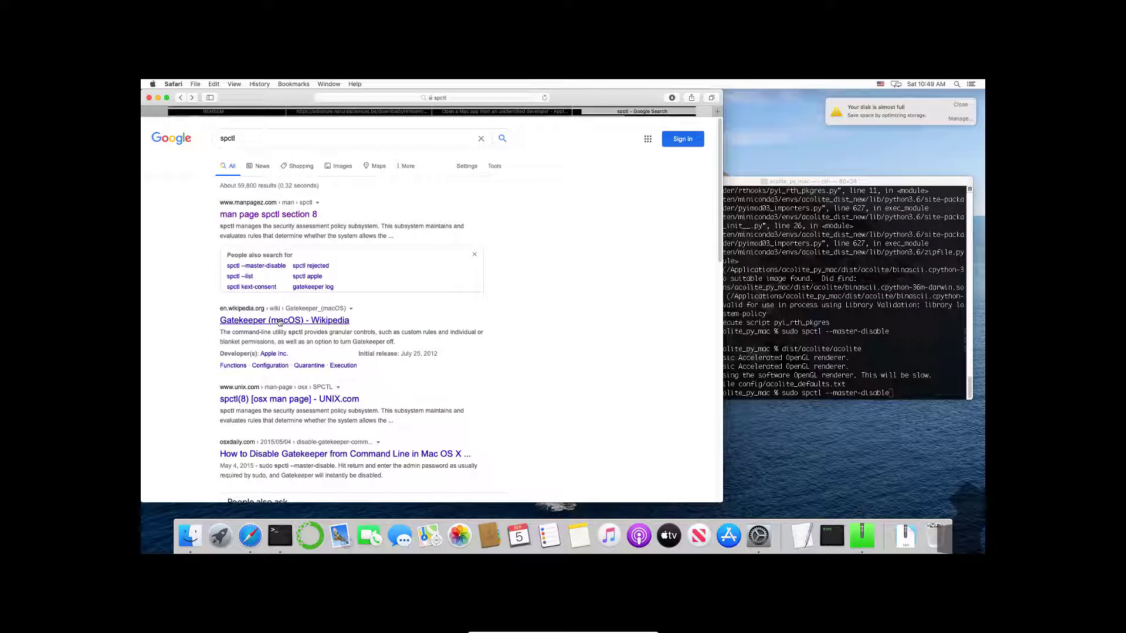
pyautogui.click(284, 323)
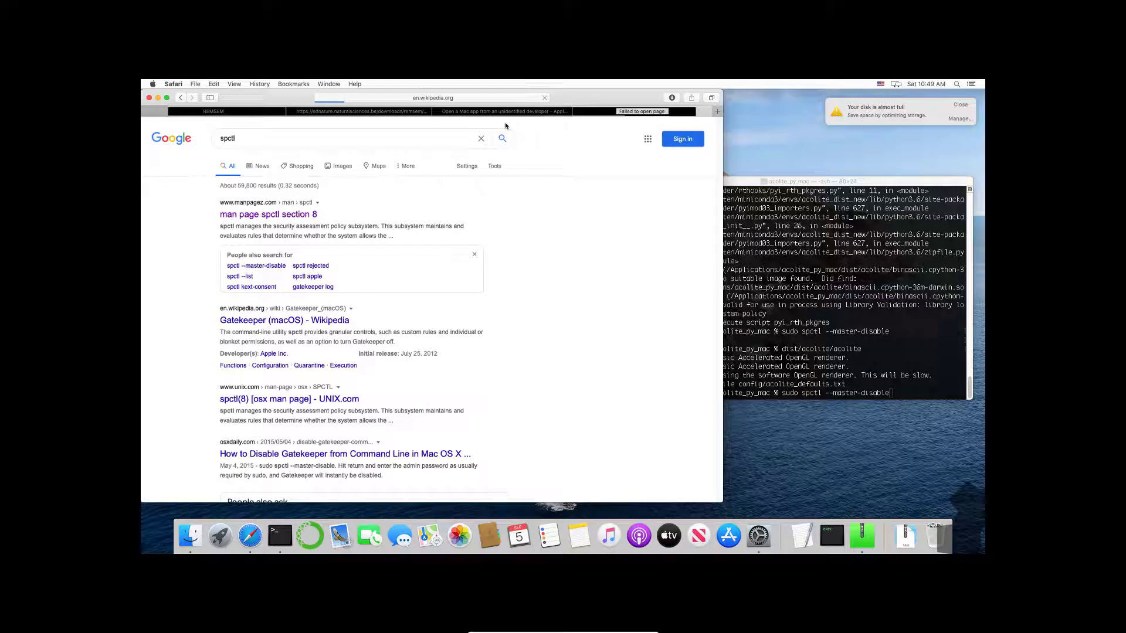
pyautogui.click(183, 100)
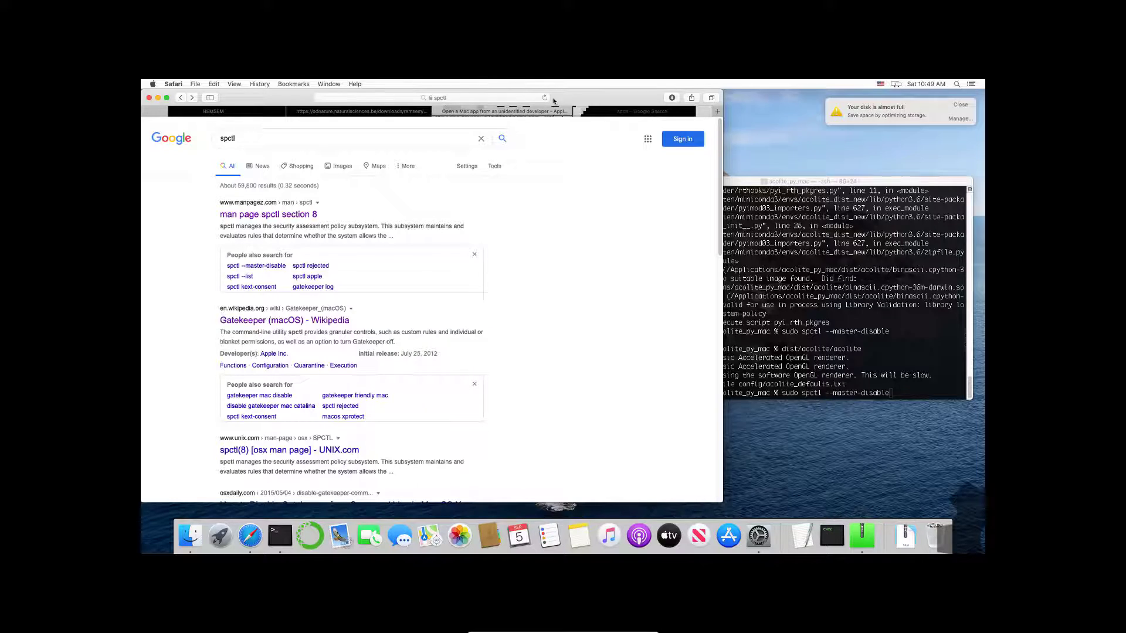
pyautogui.click(923, 82)
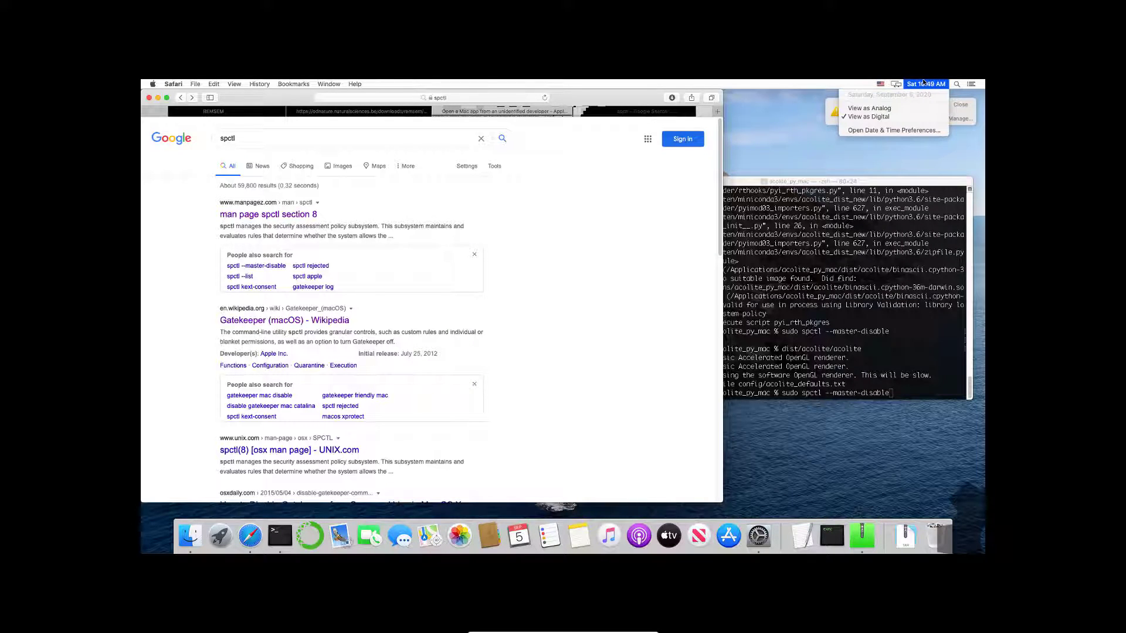
pyautogui.click(925, 82)
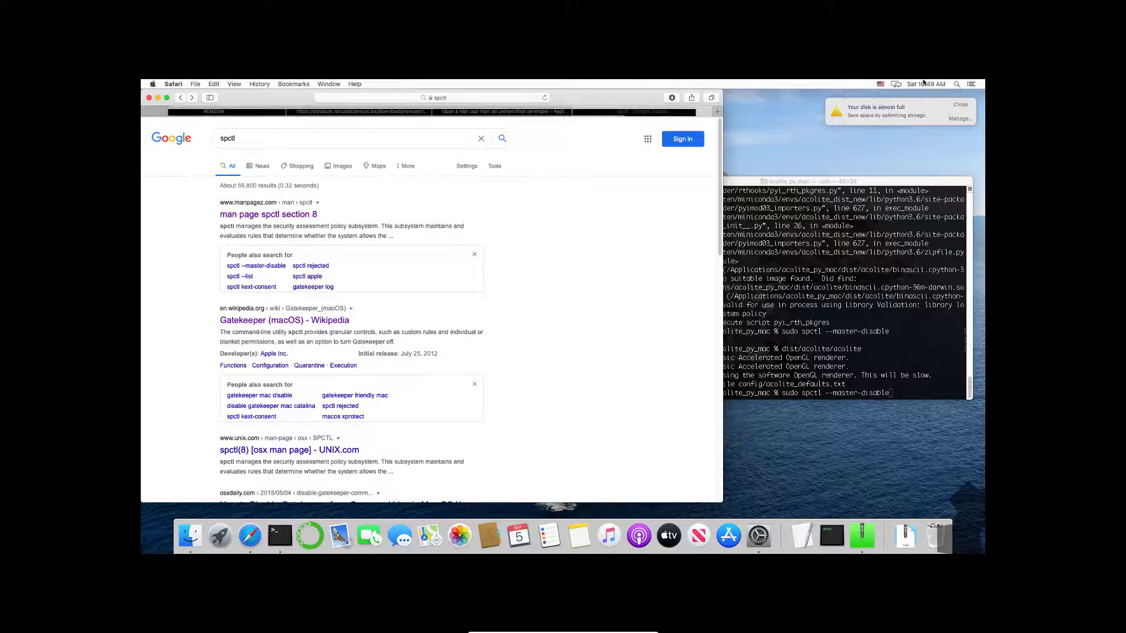
# - Read the spctl manual page in Terminal and erase master-disable from the command line
pyautogui.click(846, 272)
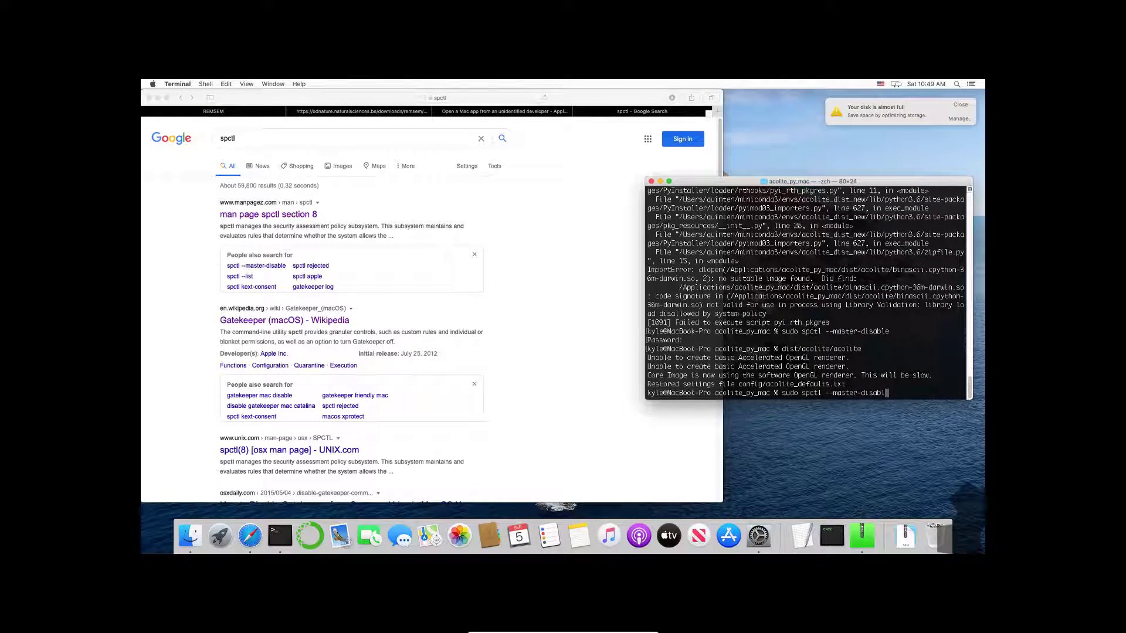
pyautogui.press('BackSpace')
pyautogui.press('BackSpace')
pyautogui.press('BackSpace')
pyautogui.press('BackSpace')
pyautogui.press('BackSpace')
pyautogui.press('BackSpace')
pyautogui.press('BackSpace')
pyautogui.press('BackSpace')
pyautogui.press('BackSpace')
pyautogui.press('BackSpace')
pyautogui.press('BackSpace')
pyautogui.press('BackSpace')
pyautogui.press('BackSpace')
pyautogui.press('BackSpace')
pyautogui.press('BackSpace')
pyautogui.press('BackSpace')
pyautogui.press('BackSpace')
pyautogui.press('BackSpace')
pyautogui.press('BackSpace')
pyautogui.press('BackSpace')
pyautogui.press('BackSpace')
pyautogui.press('BackSpace')
pyautogui.press('BackSpace')
pyautogui.press('BackSpace')
pyautogui.press('BackSpace')
pyautogui.press('BackSpace')
pyautogui.press('BackSpace')
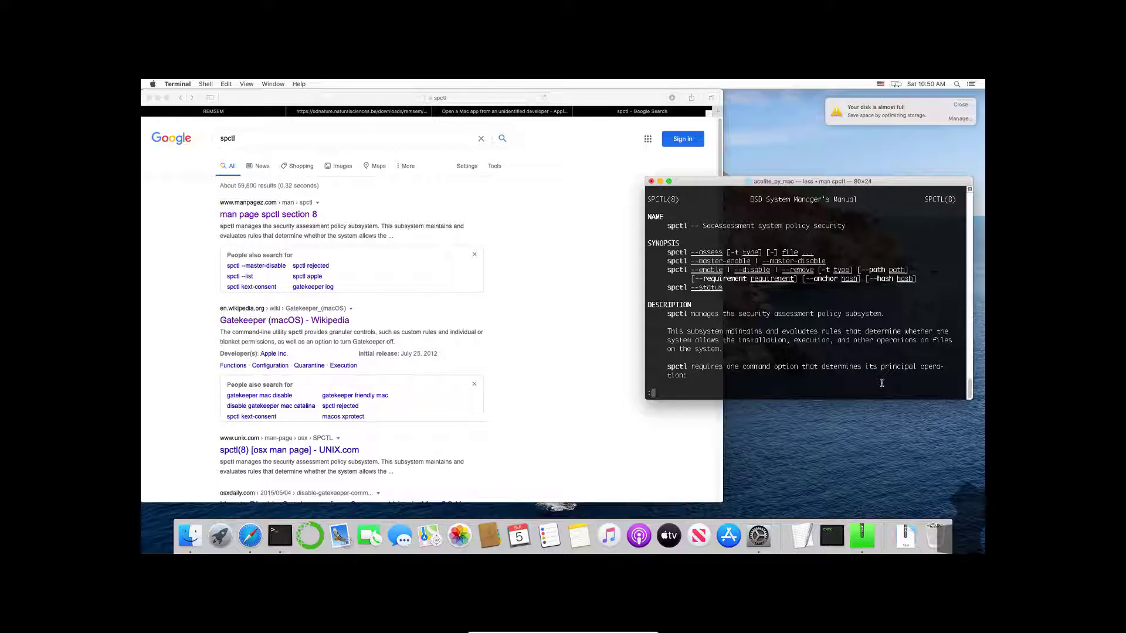
pyautogui.press('q')
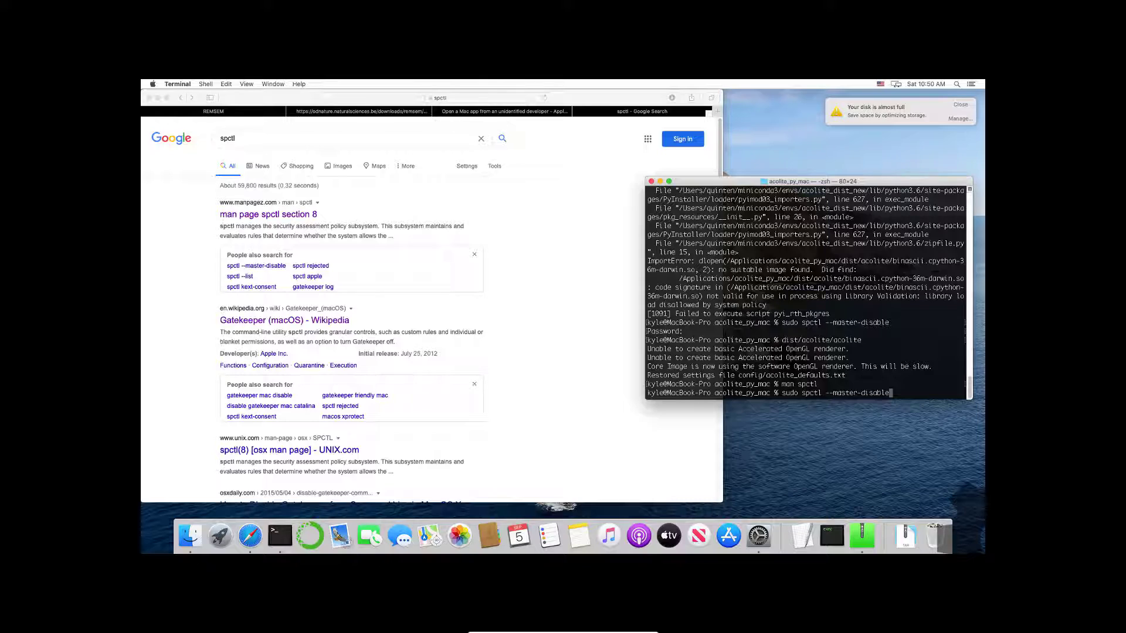
pyautogui.press('BackSpace')
pyautogui.press('BackSpace')
pyautogui.press('BackSpace')
pyautogui.press('BackSpace')
pyautogui.press('BackSpace')
pyautogui.press('BackSpace')
pyautogui.press('BackSpace')
pyautogui.press('BackSpace')
pyautogui.press('BackSpace')
pyautogui.press('BackSpace')
pyautogui.press('BackSpace')
pyautogui.press('BackSpace')
pyautogui.press('BackSpace')
pyautogui.press('BackSpace')
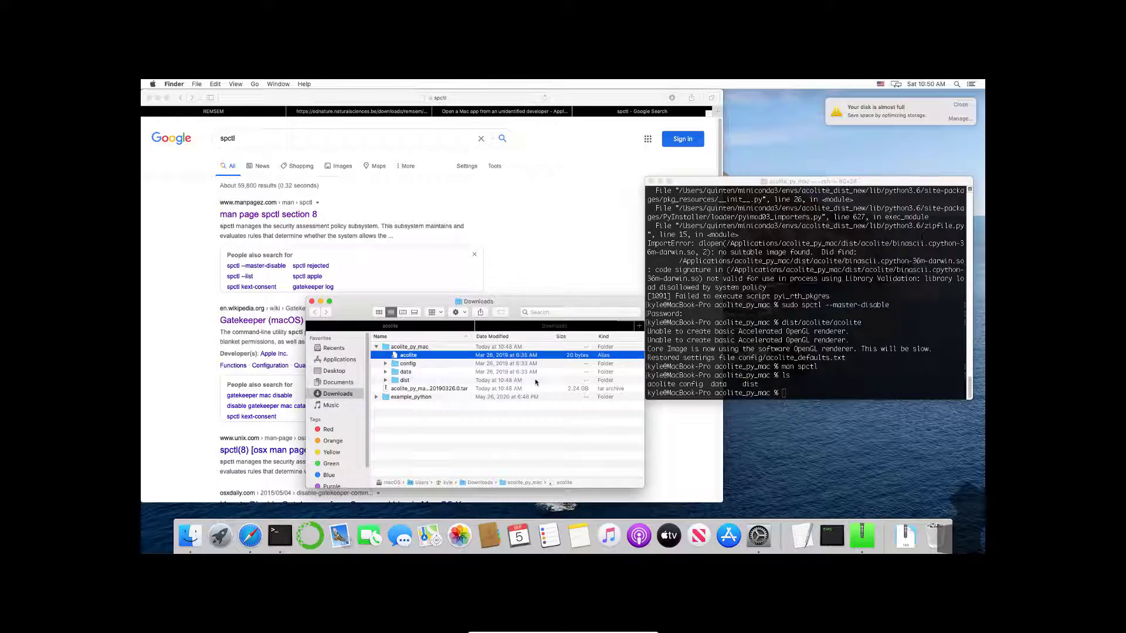
# - Open the acolite_py_mac folder from Applications in Finder
pyautogui.click(376, 346)
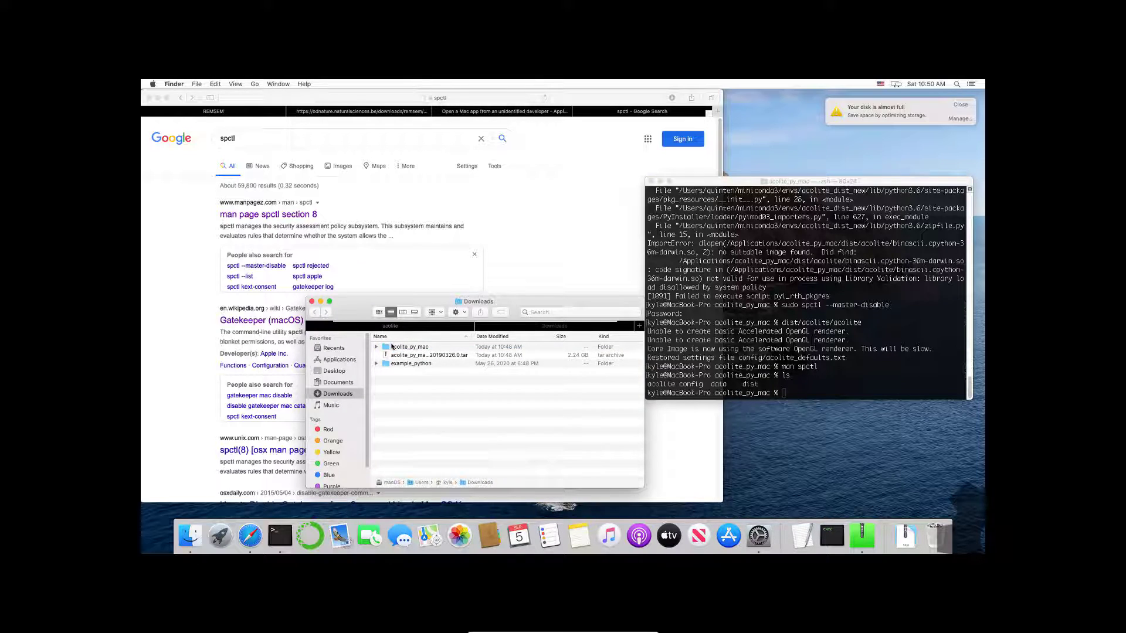
pyautogui.click(332, 359)
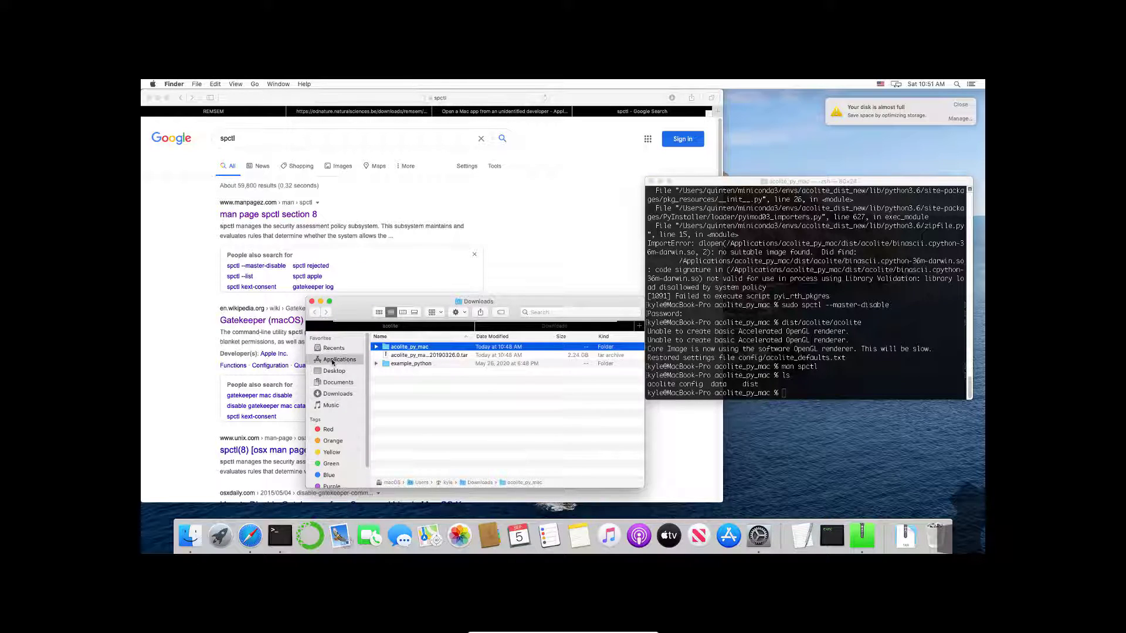
pyautogui.doubleClick(397, 347)
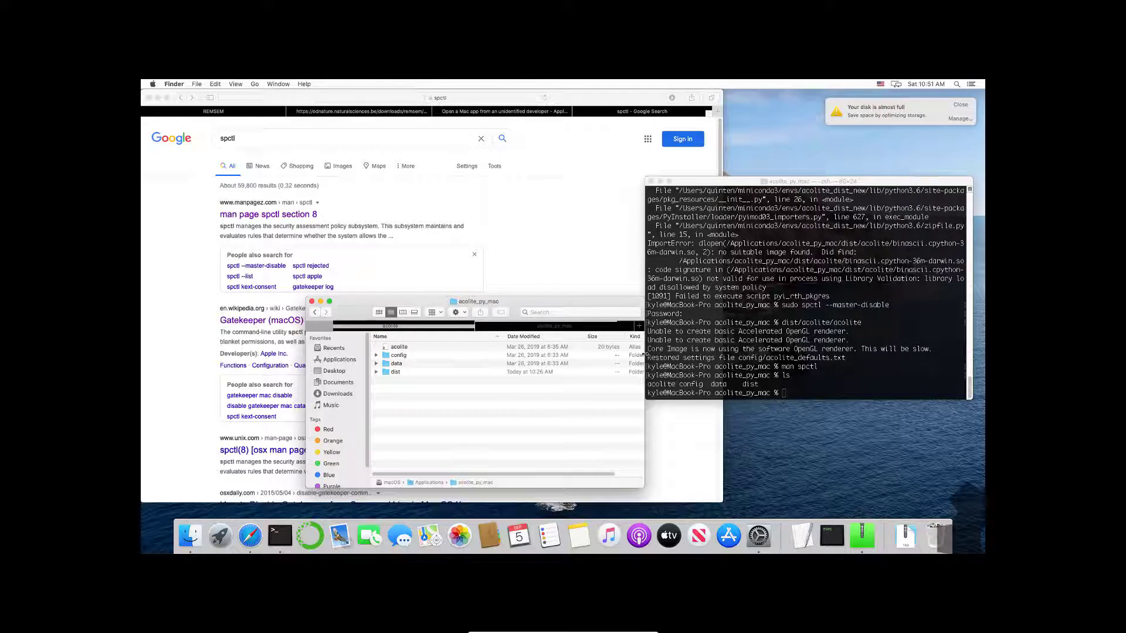
# - Run pwd and ls in Terminal to confirm the /Applications/acolite_py_mac location
pyautogui.click(839, 387)
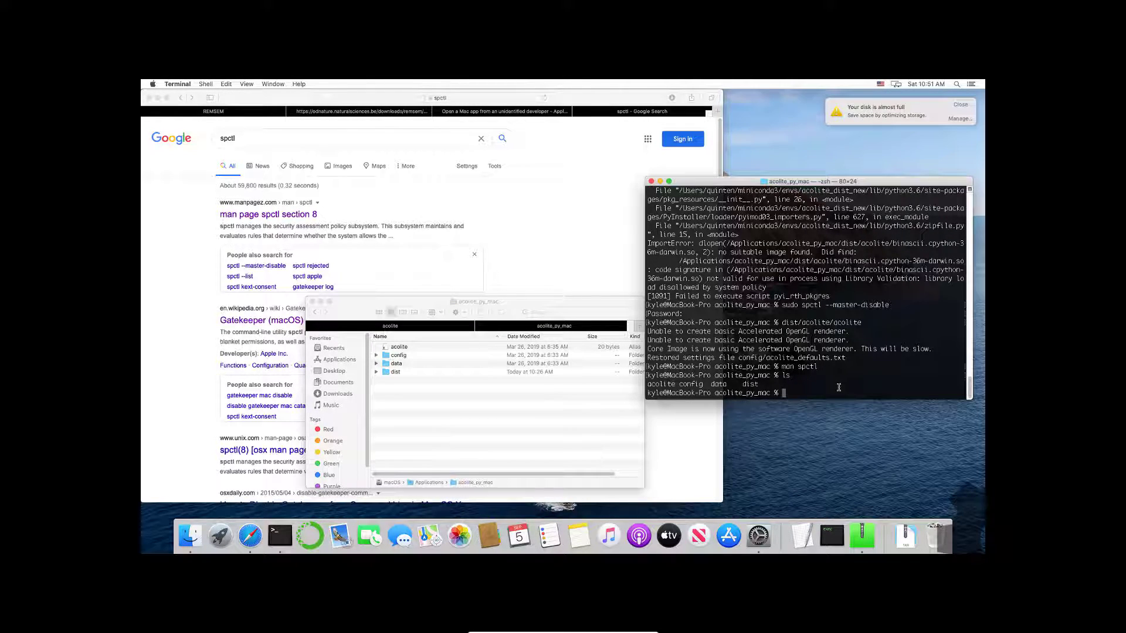
pyautogui.write('pwd')
pyautogui.press('Return')
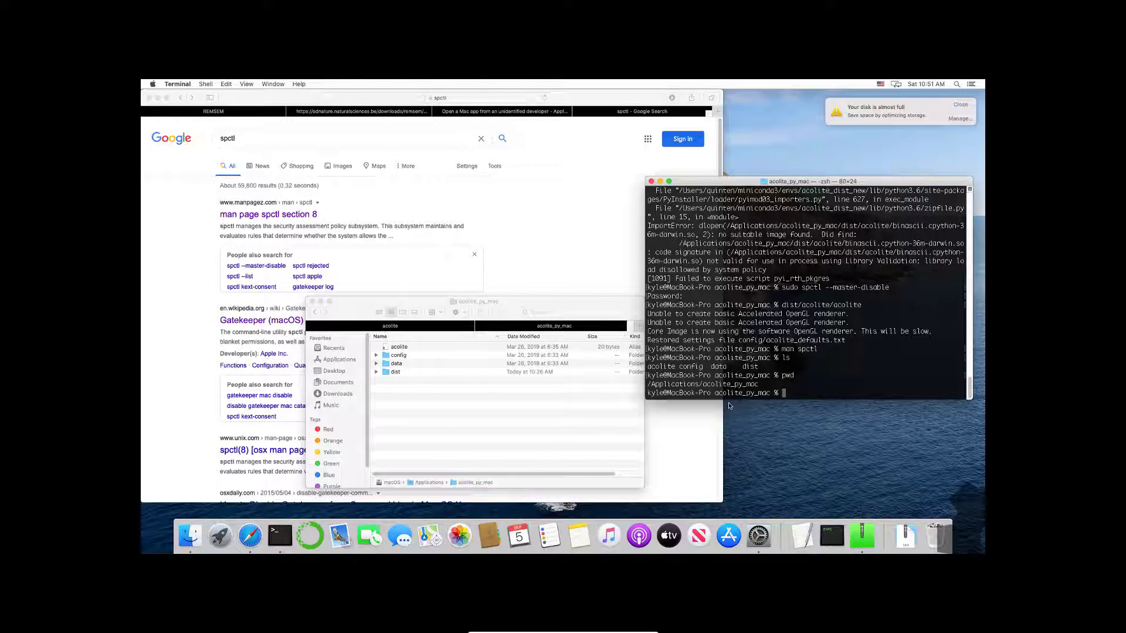
pyautogui.moveTo(664, 385); pyautogui.dragTo(758, 385)
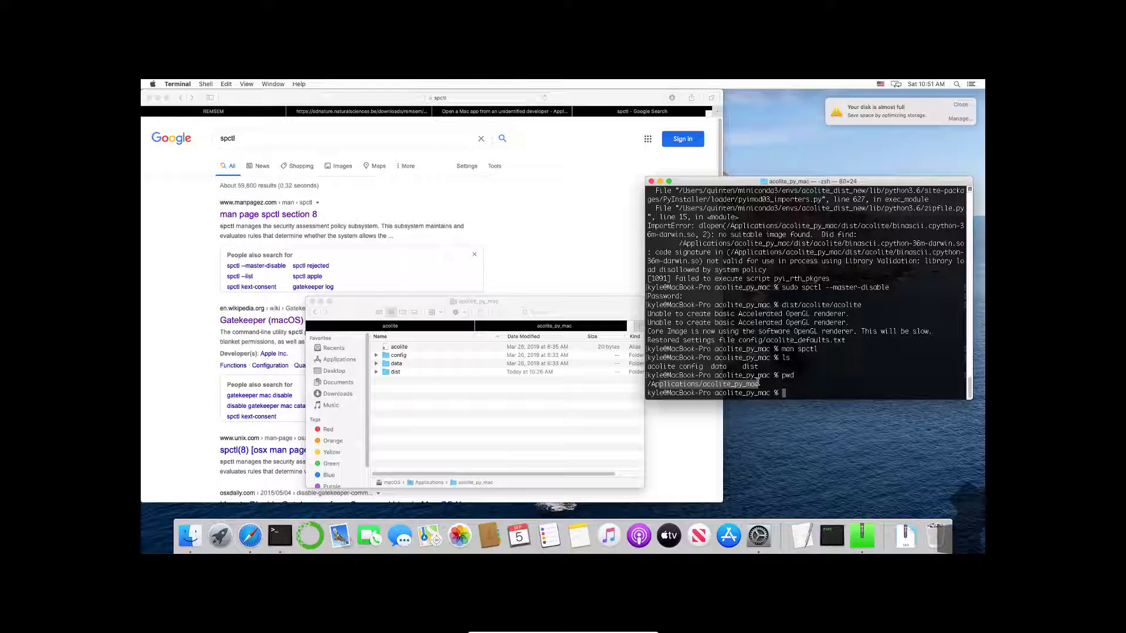
pyautogui.click(758, 384)
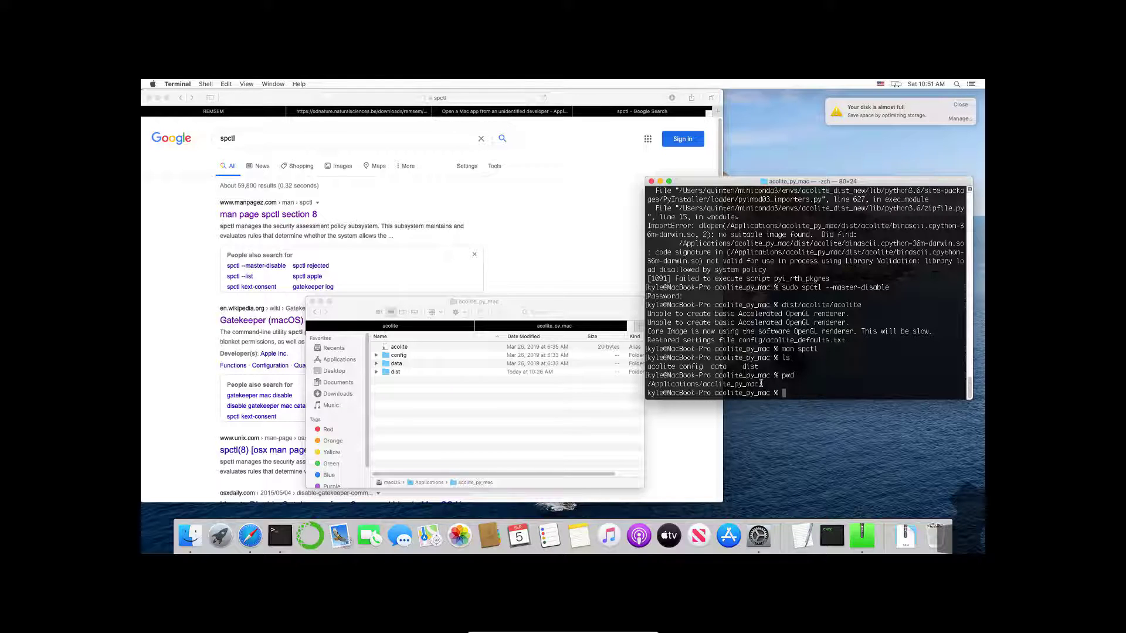
pyautogui.write('ls')
pyautogui.press('Return')
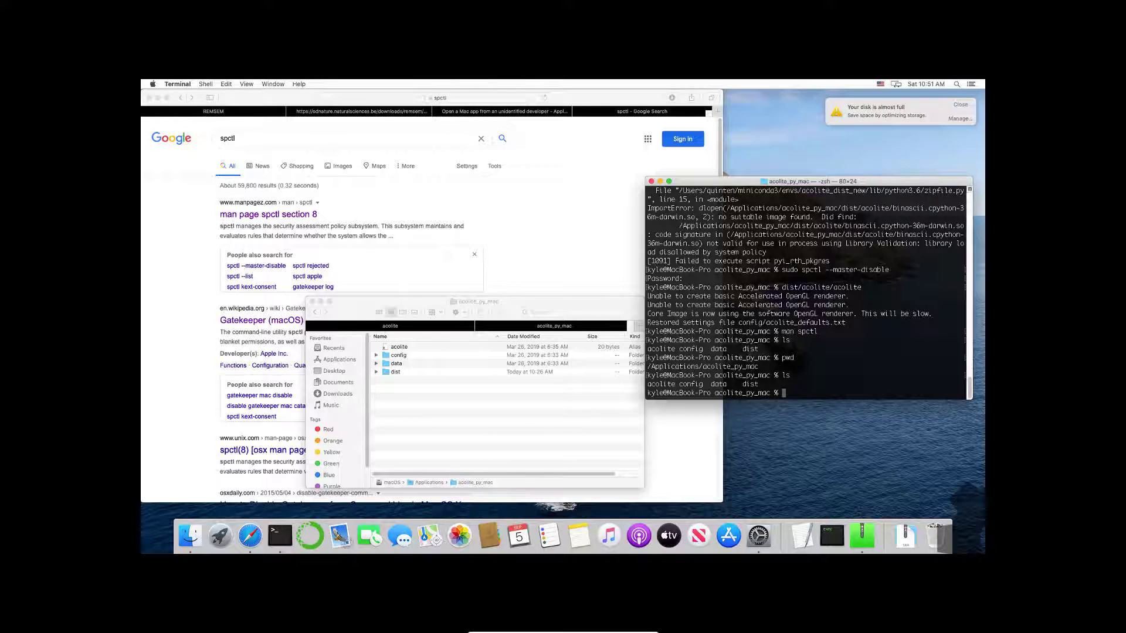
# - Enter the dist/acolite/acolite launch path with Tab completion
pyautogui.write('dist/')
pyautogui.press('Tab')
pyautogui.press('Tab')
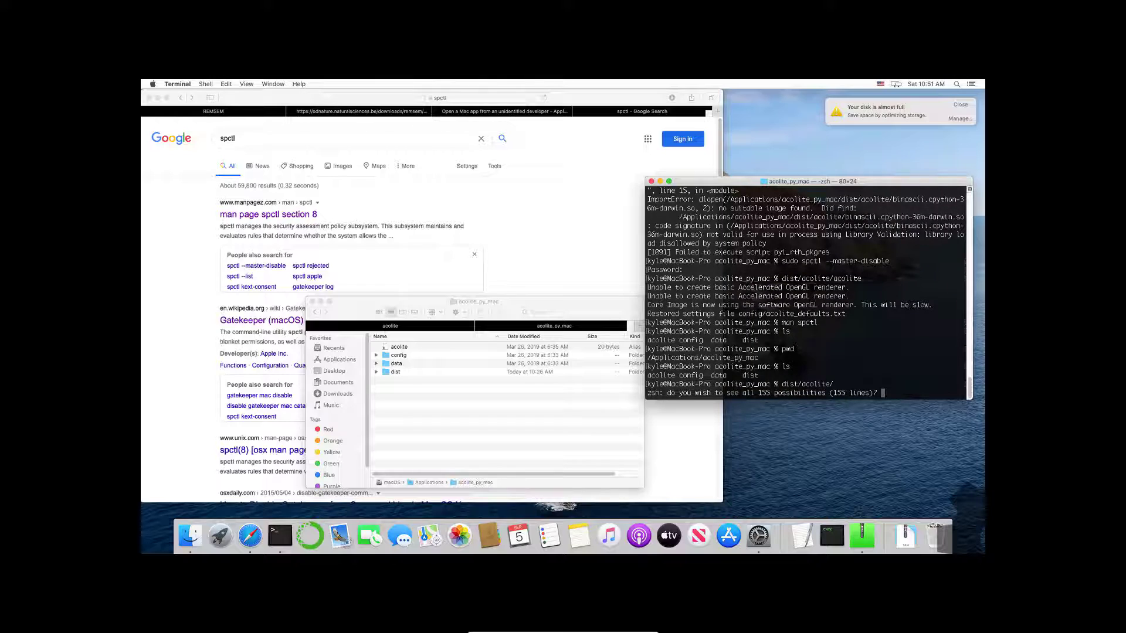
pyautogui.write('n')
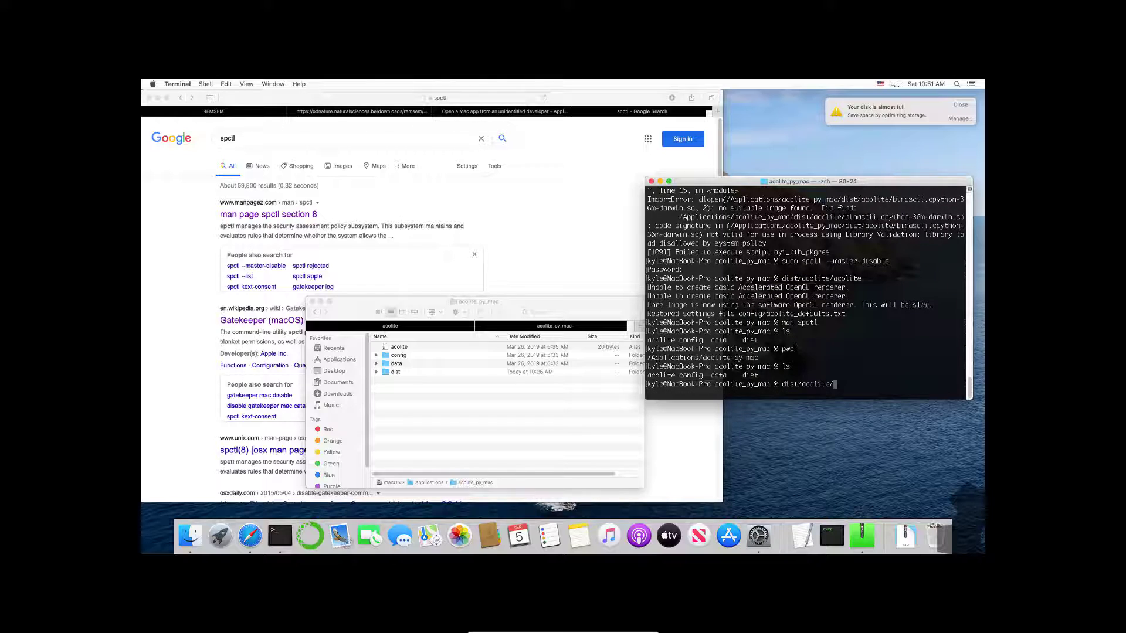
pyautogui.write('ac')
pyautogui.press('Tab')
# - Launch ACOLITE, drag its window right, and start selecting an input scene
pyautogui.press('Return')
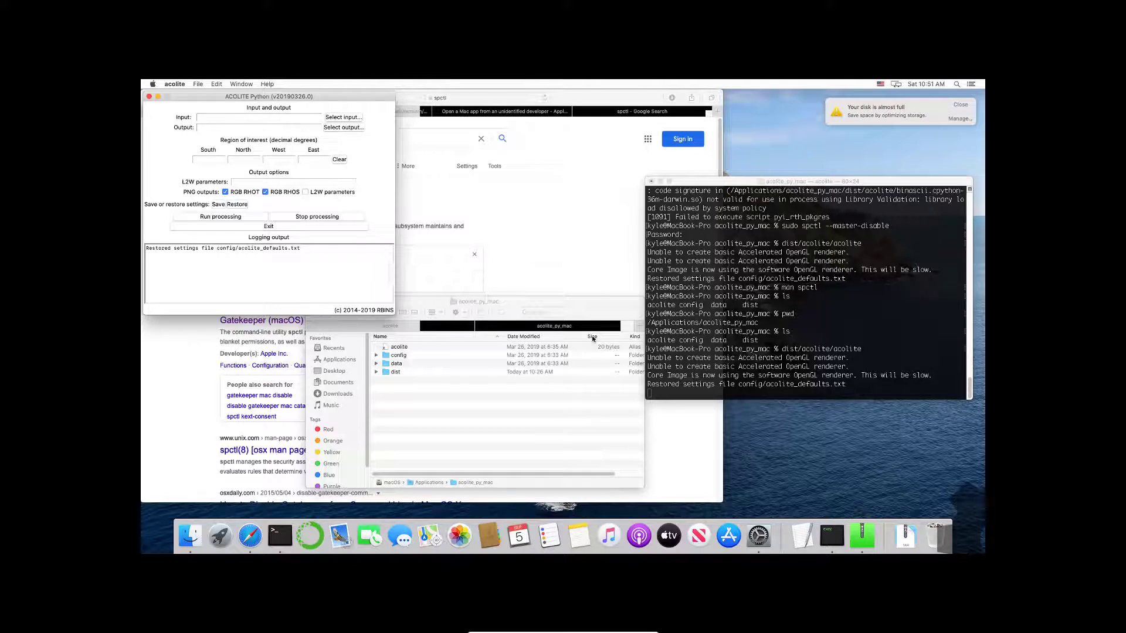
pyautogui.moveTo(318, 103); pyautogui.dragTo(869, 243)
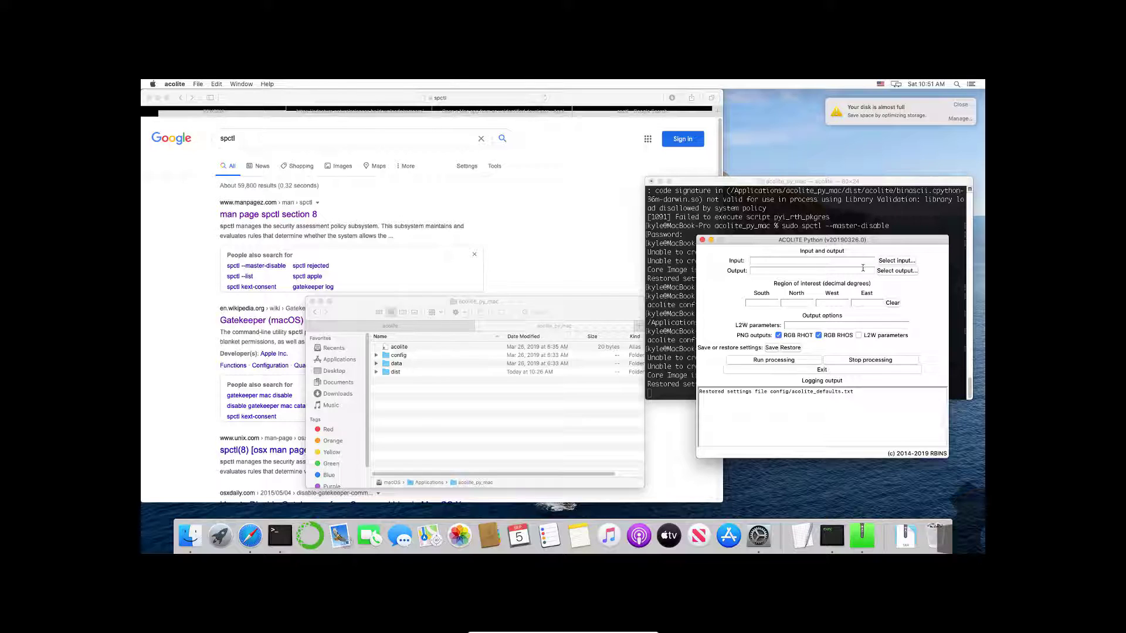
pyautogui.click(906, 263)
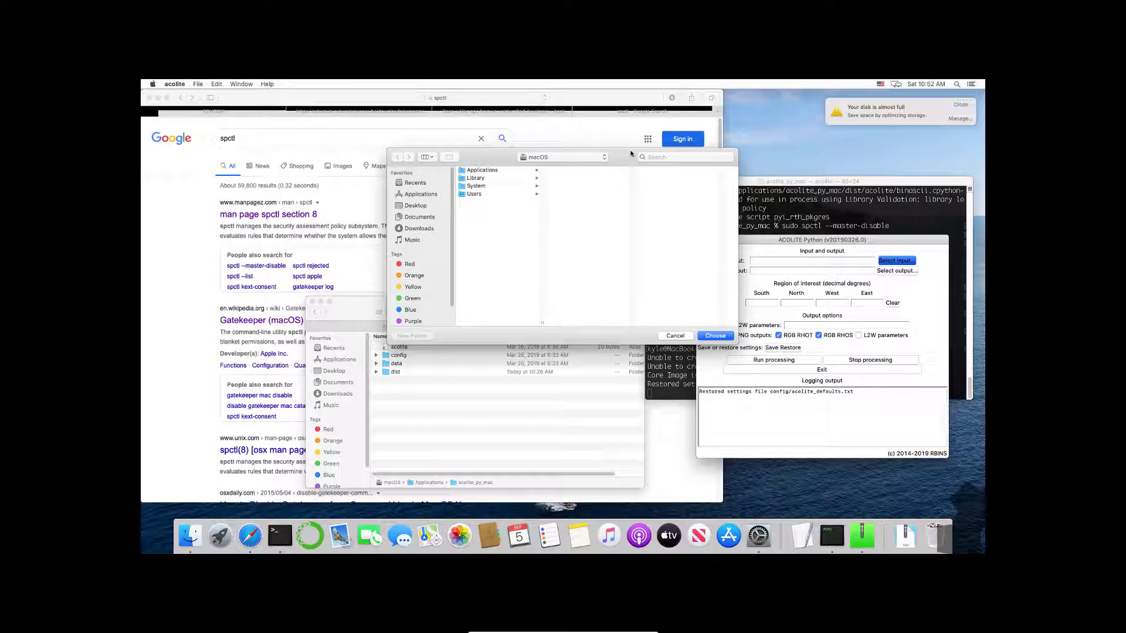
# - Cancel the chooser and open config/acolite_defaults.txt in TextEdit
pyautogui.click(675, 335)
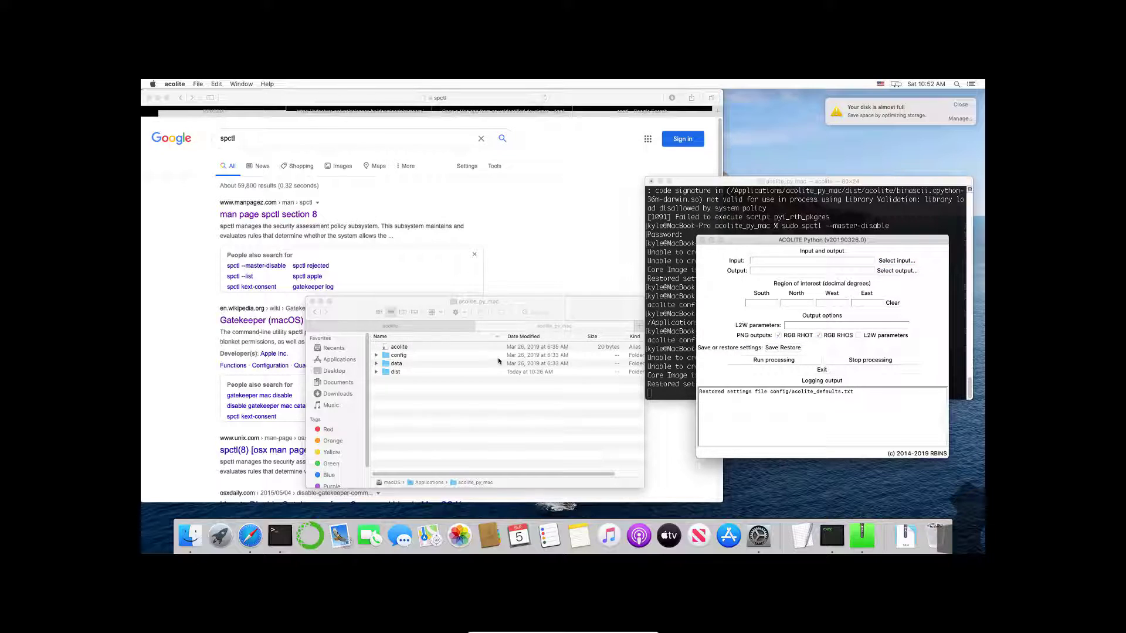
pyautogui.doubleClick(468, 356)
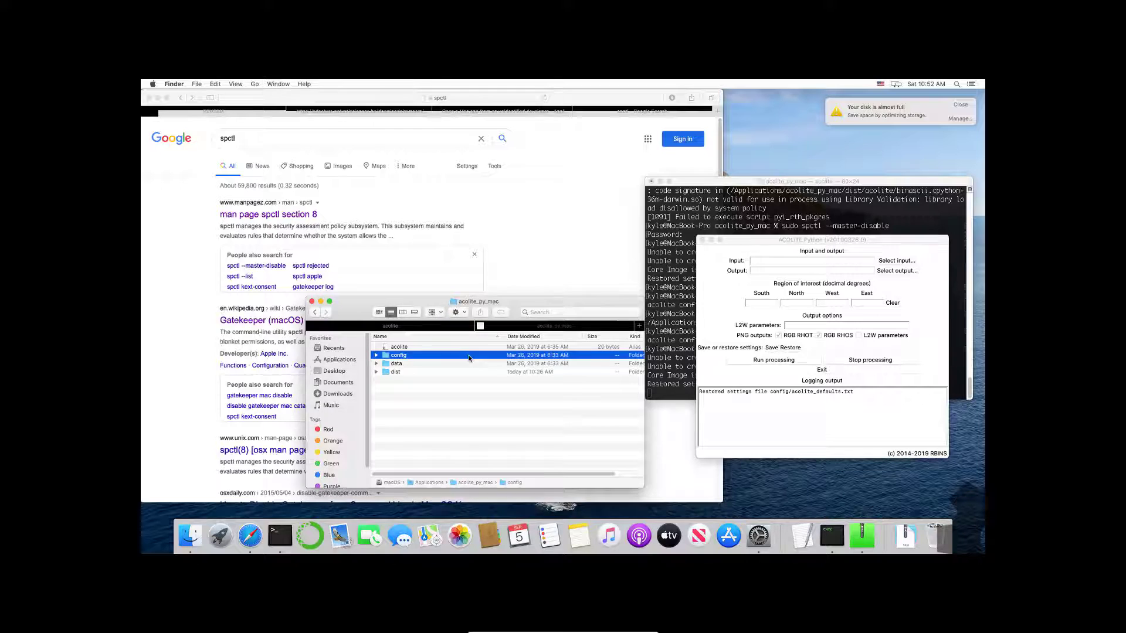
pyautogui.click(447, 356)
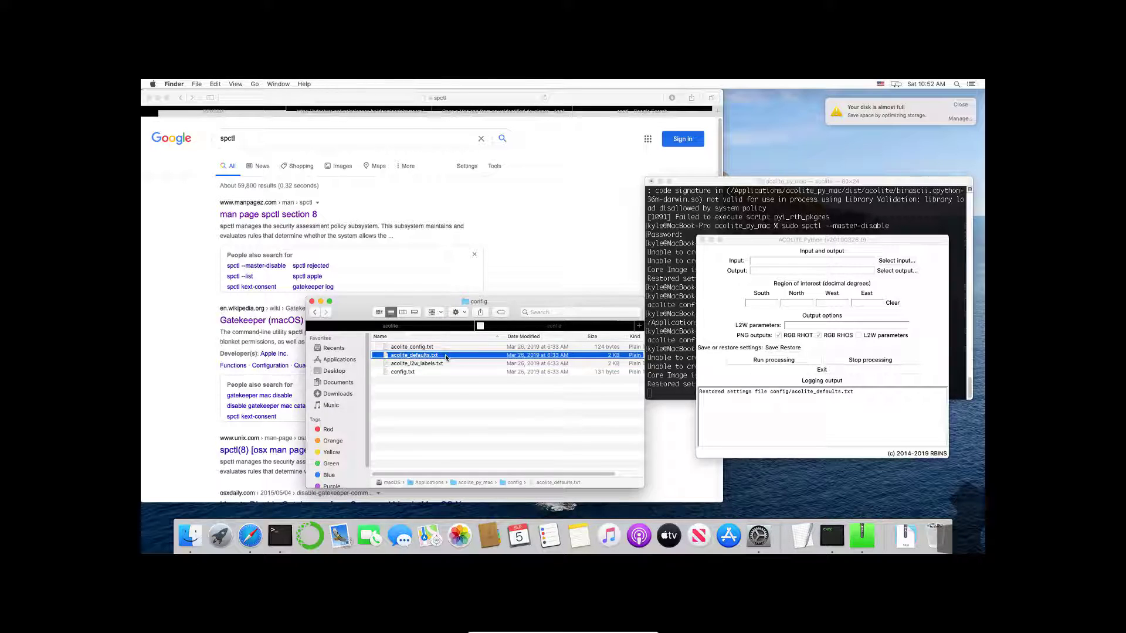
pyautogui.rightClick(443, 357)
pyautogui.moveTo(486, 347)
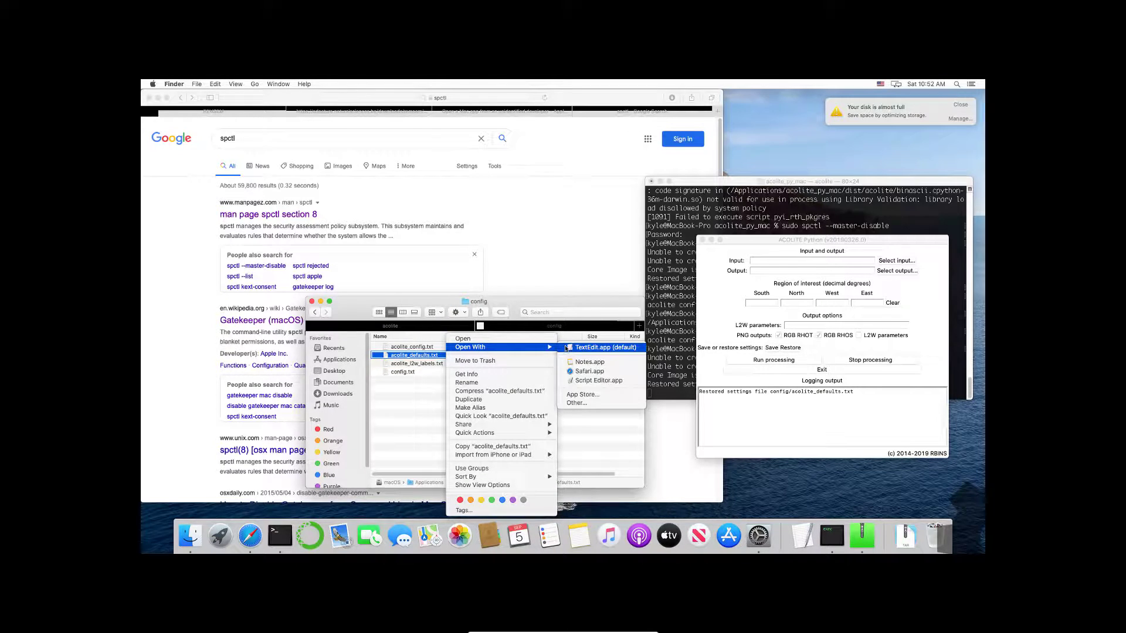
pyautogui.click(587, 347)
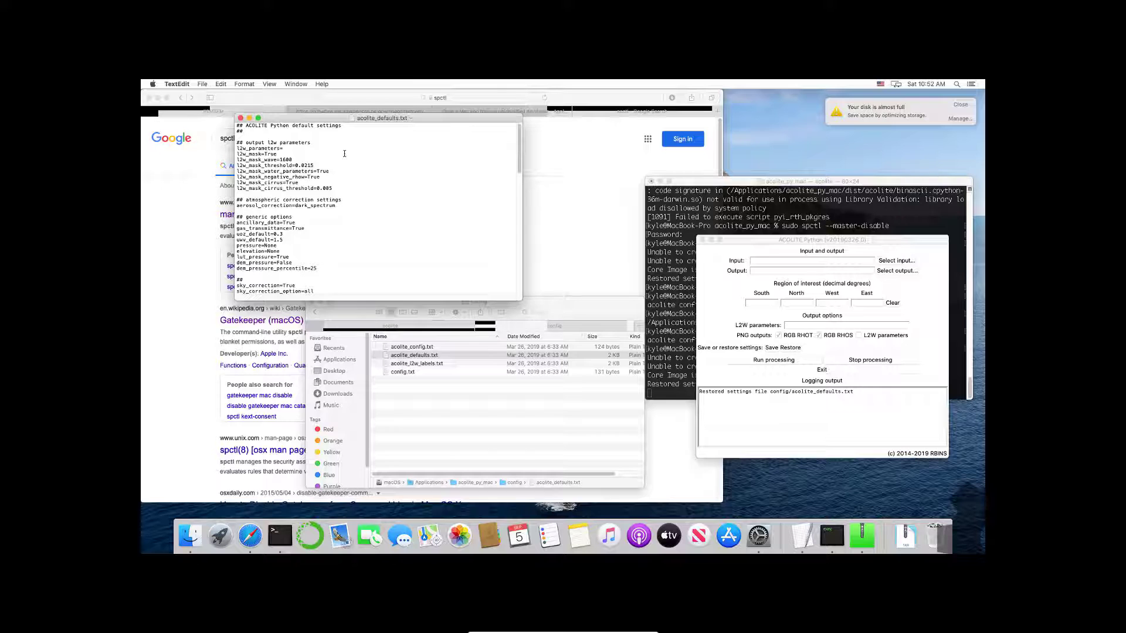
# - Change merge_tiles from False to True in acolite_defaults.txt
pyautogui.moveTo(520, 163); pyautogui.dragTo(533, 302)
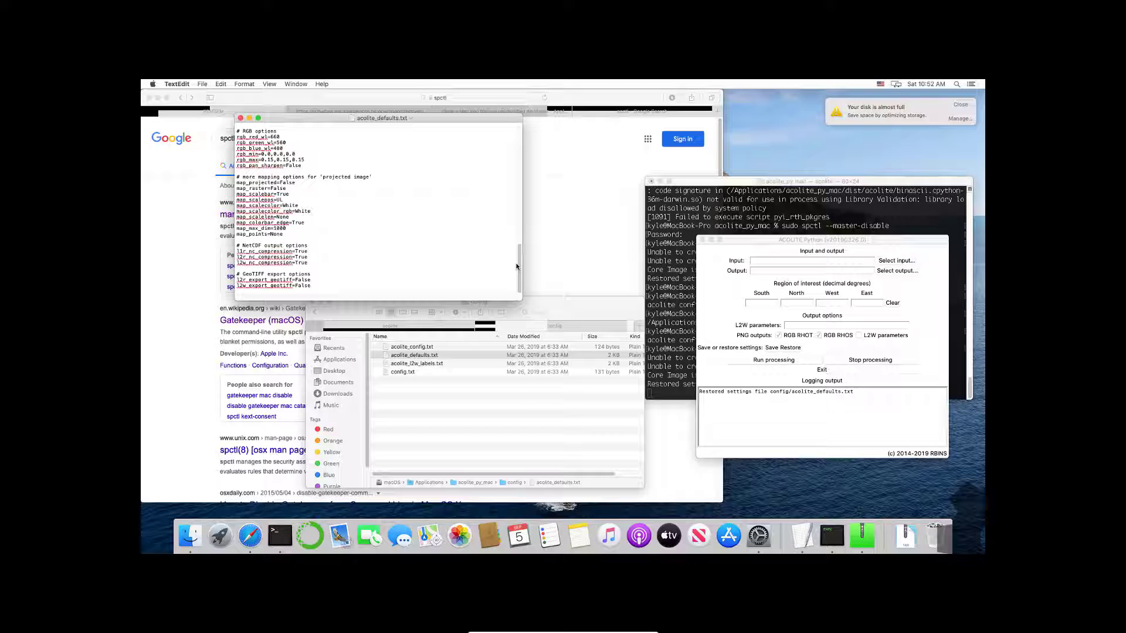
pyautogui.moveTo(516, 266); pyautogui.dragTo(516, 241)
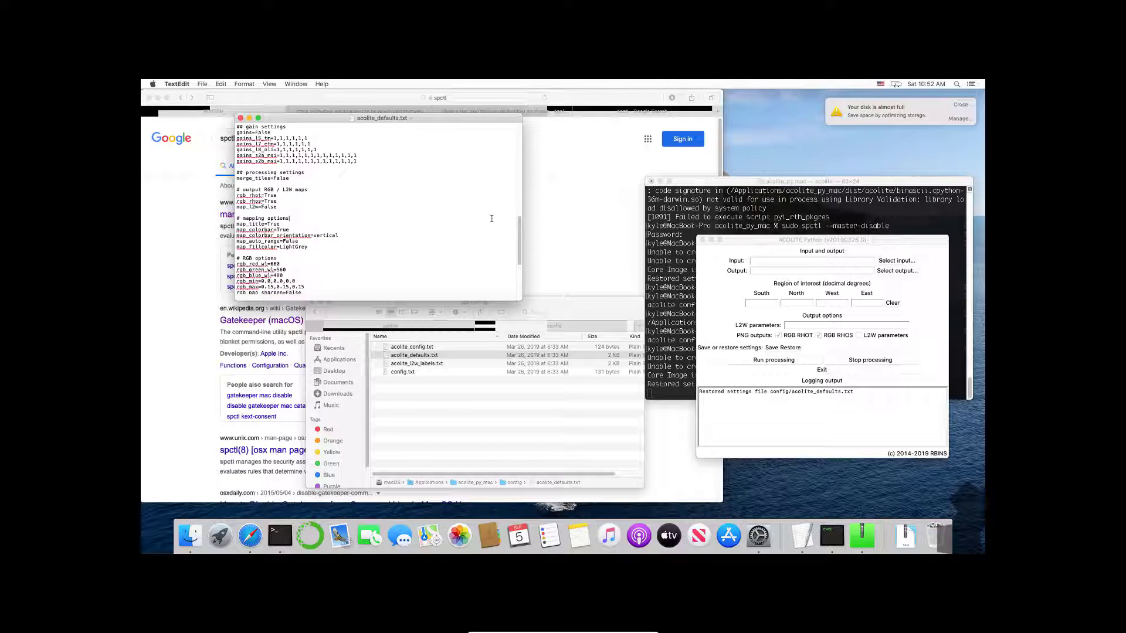
pyautogui.doubleClick(280, 177)
pyautogui.write('Tru')
# - Review the settings, mark the output l2w parameters block, and return to Safari
pyautogui.scroll(-10, 411, 226)
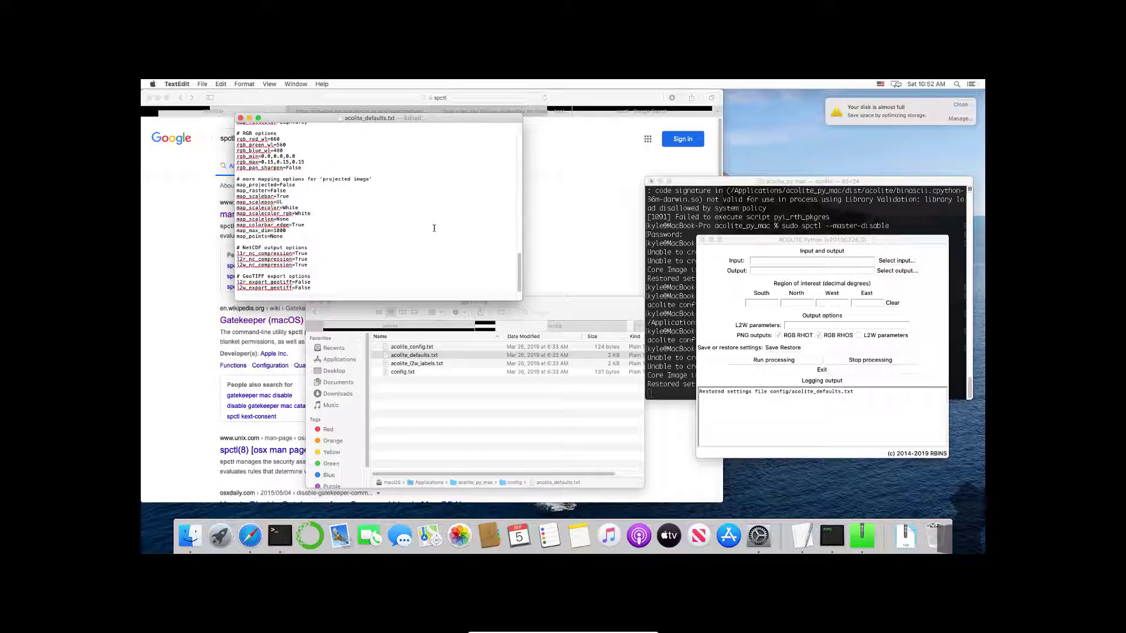
pyautogui.scroll(-1, 434, 228)
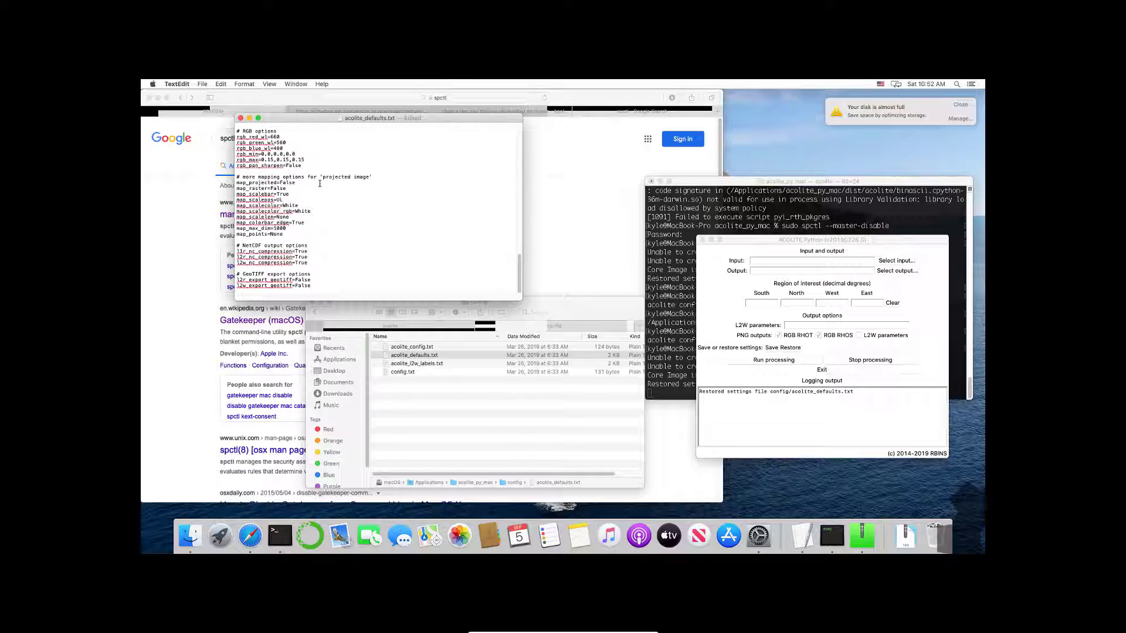
pyautogui.scroll(10, 320, 184)
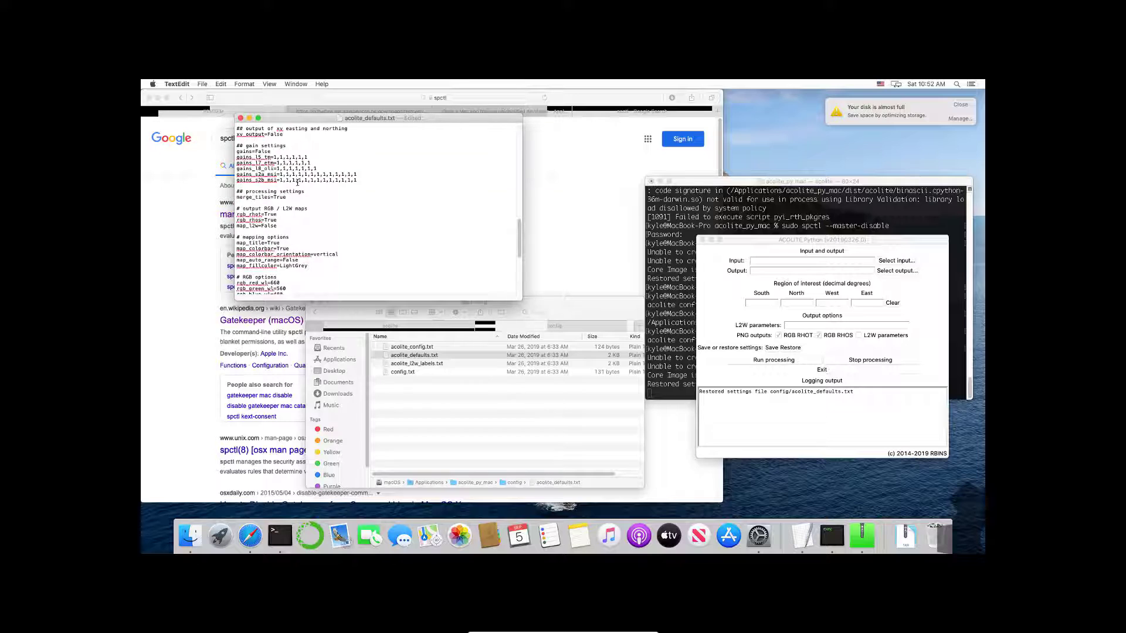
pyautogui.scroll(5, 297, 183)
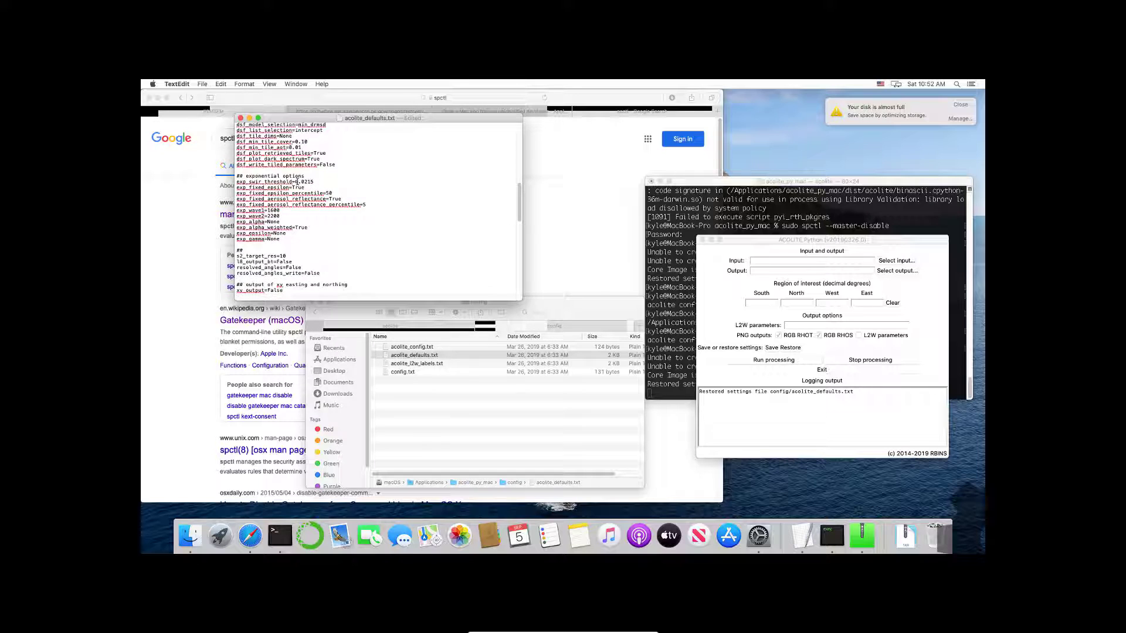
pyautogui.scroll(3, 298, 183)
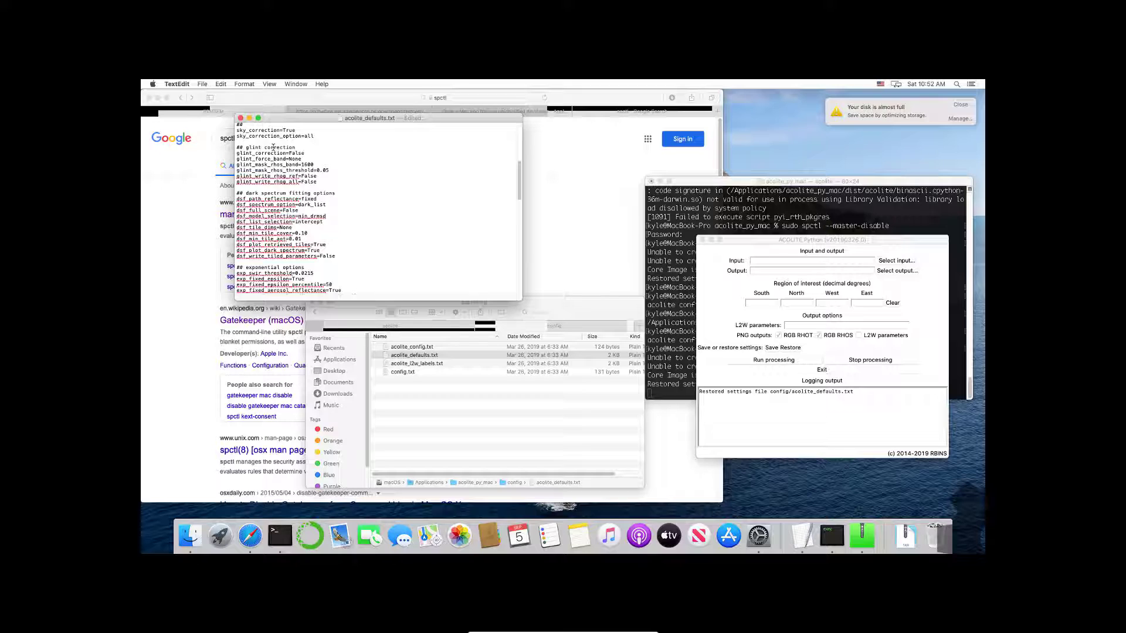
pyautogui.scroll(-5, 341, 238)
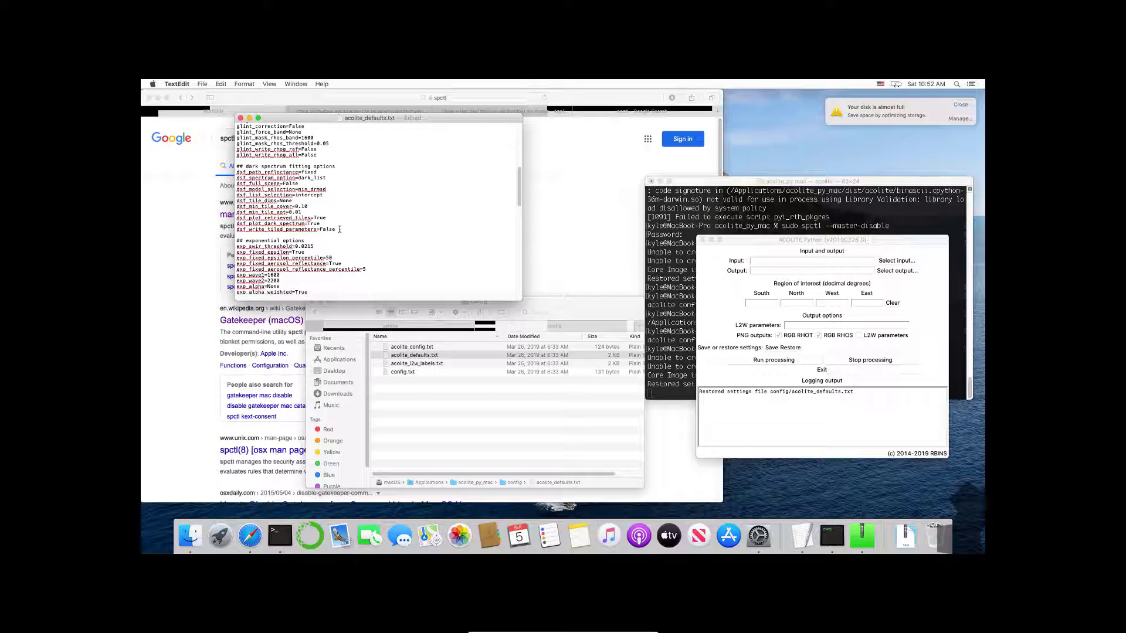
pyautogui.scroll(10, 341, 202)
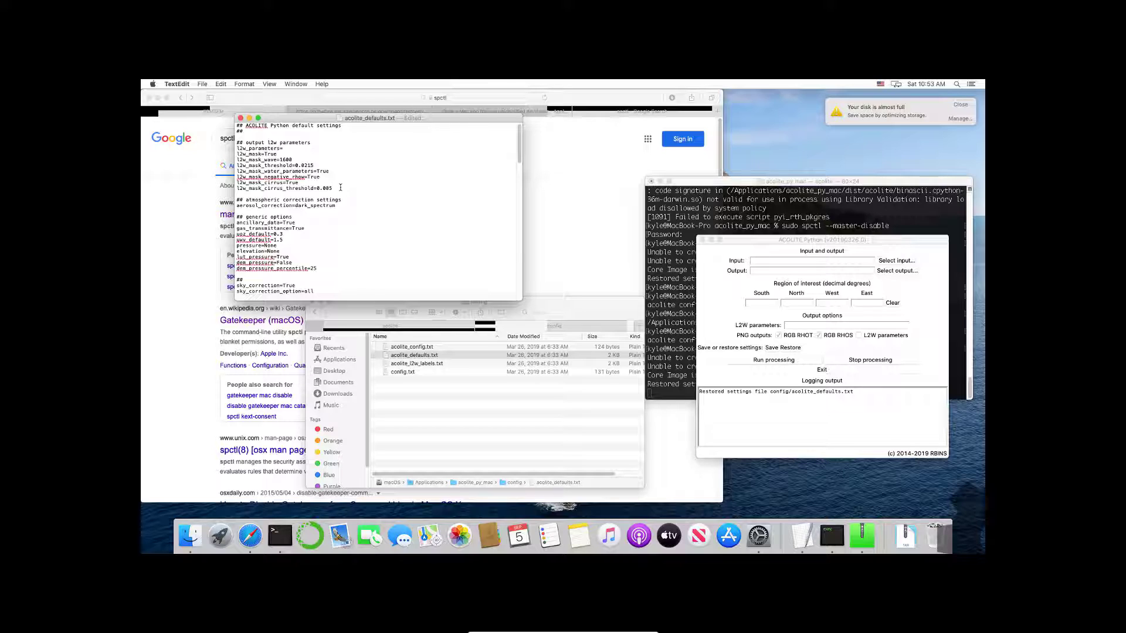
pyautogui.moveTo(341, 188); pyautogui.dragTo(219, 143)
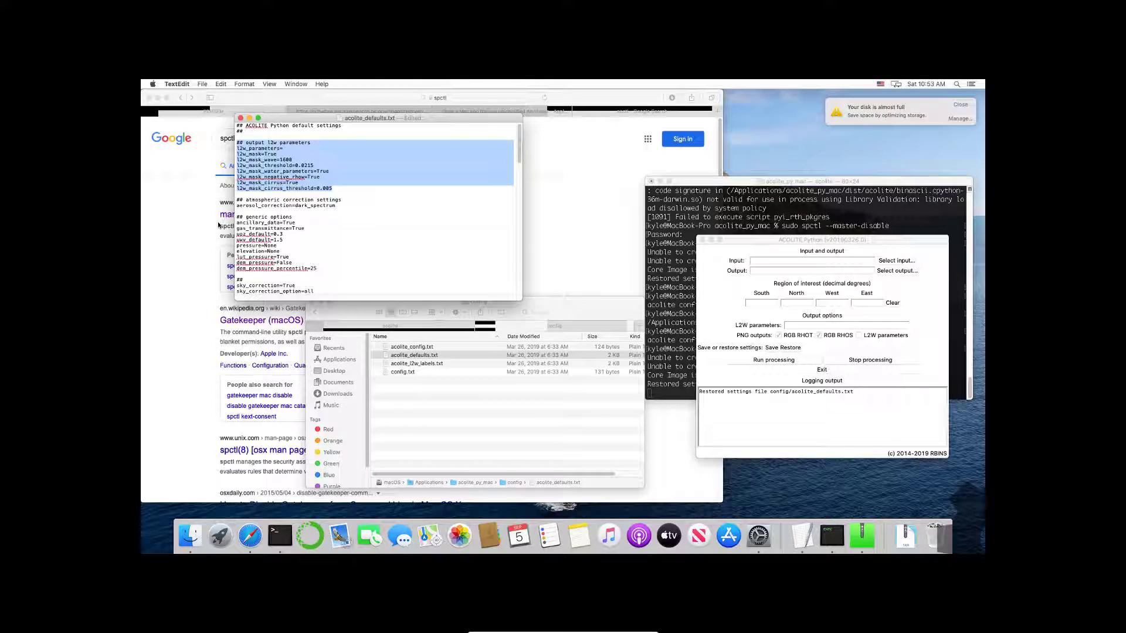
pyautogui.click(218, 225)
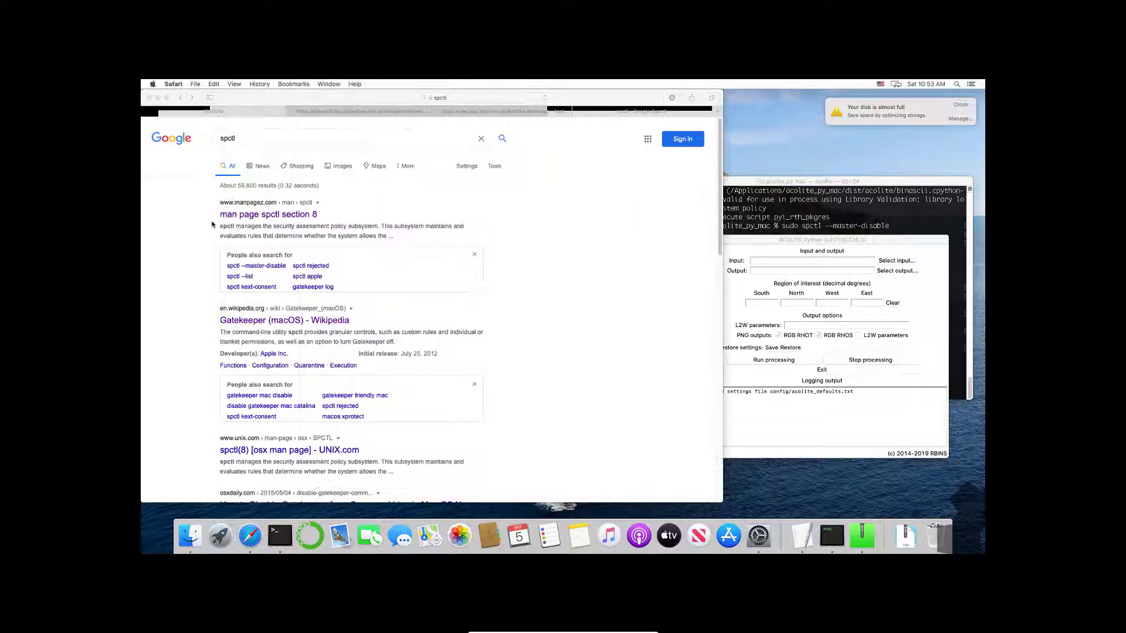
# - Follow 'Questions? Visit our ACOLITE forum' on the REMSEM page, then close the ACOLITE Python window
pyautogui.click(254, 113)
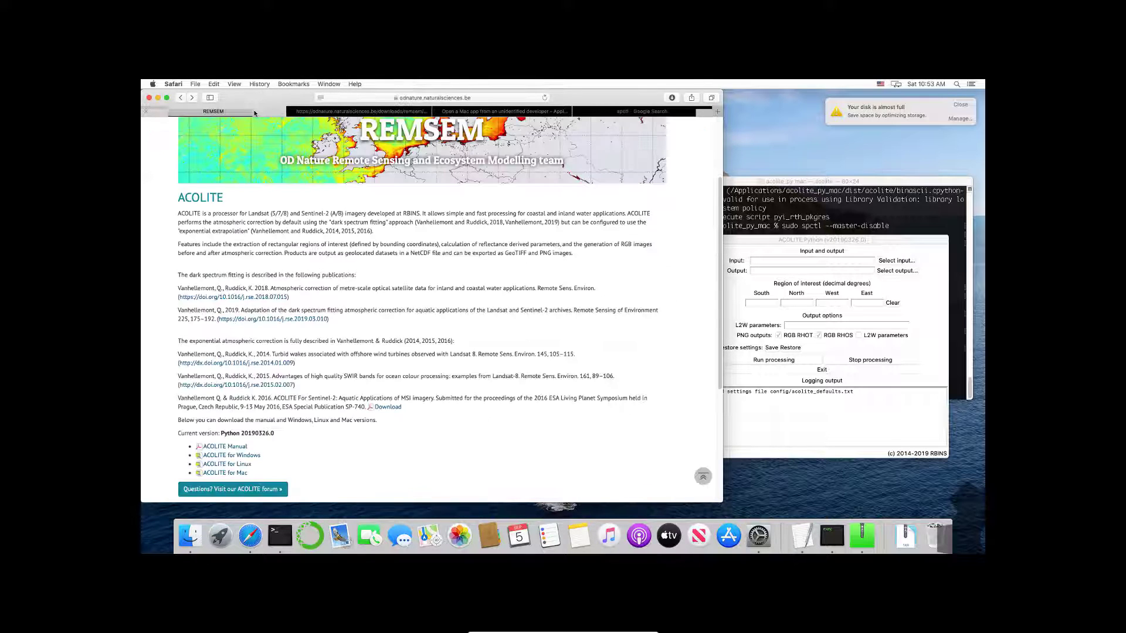
pyautogui.click(269, 491)
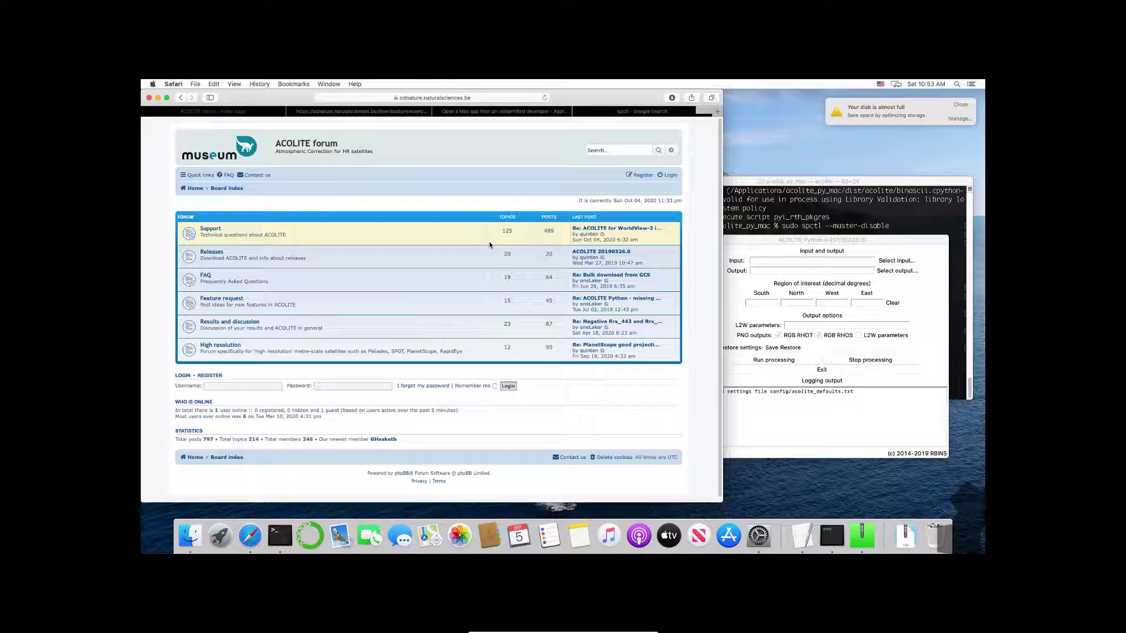
pyautogui.click(788, 242)
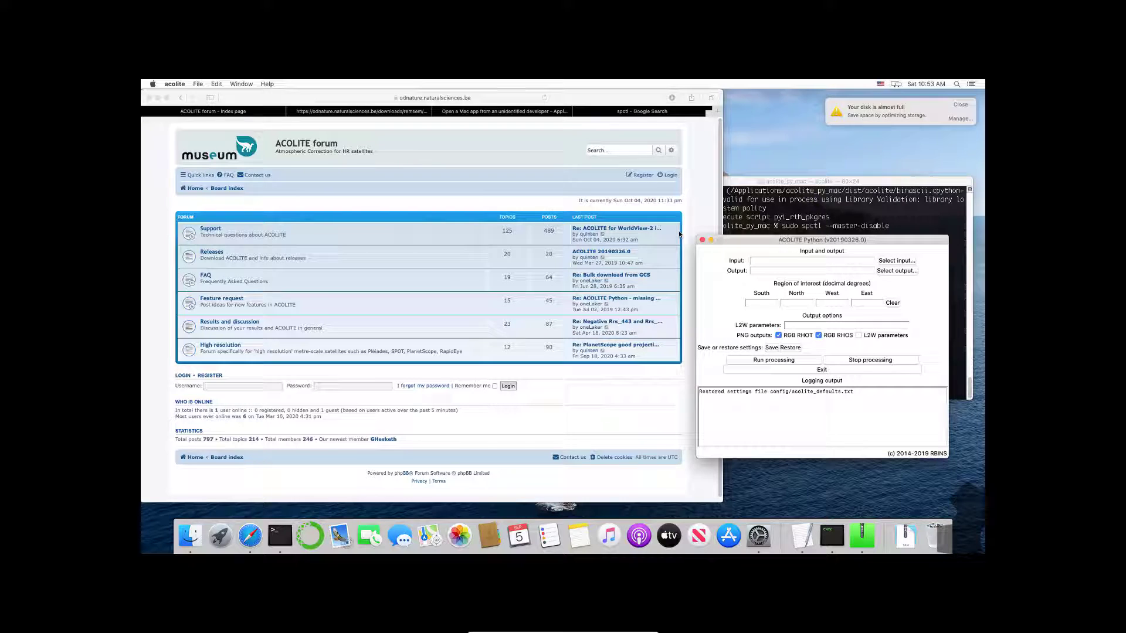
pyautogui.click(703, 241)
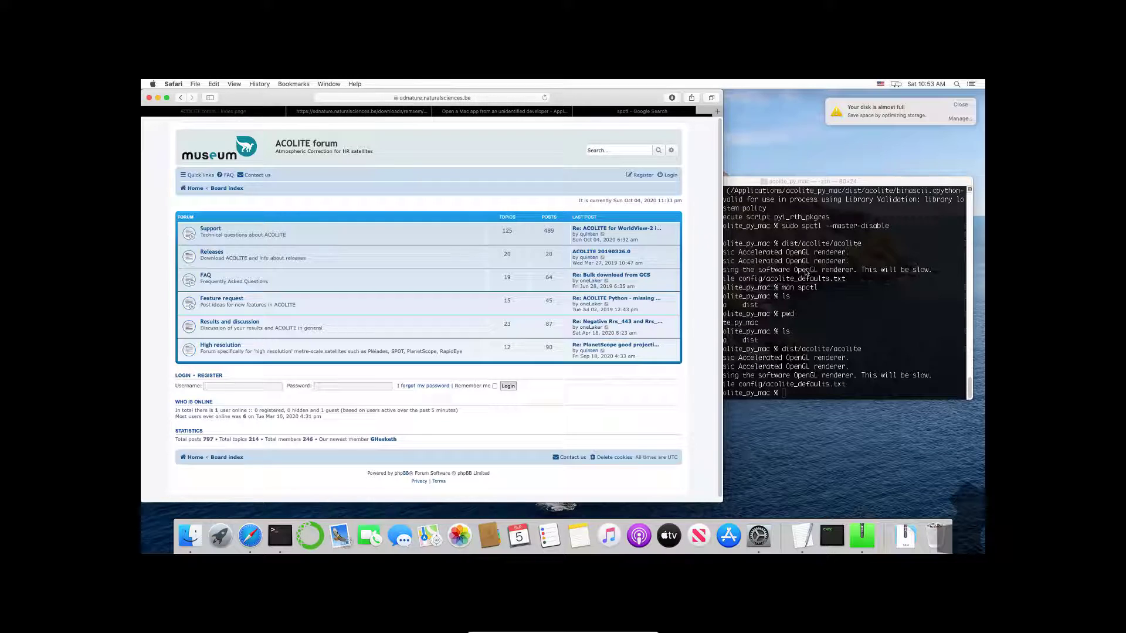
# - Bring the Terminal session forward and highlight its 'software OpenGL renderer' message
pyautogui.click(786, 329)
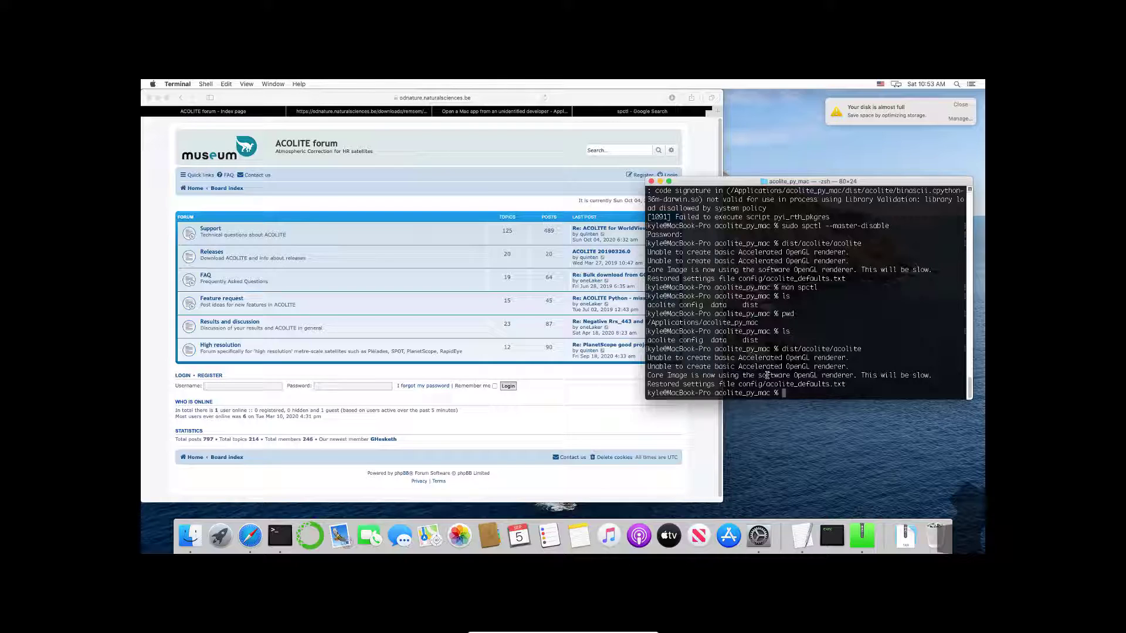
pyautogui.moveTo(765, 376); pyautogui.dragTo(852, 373)
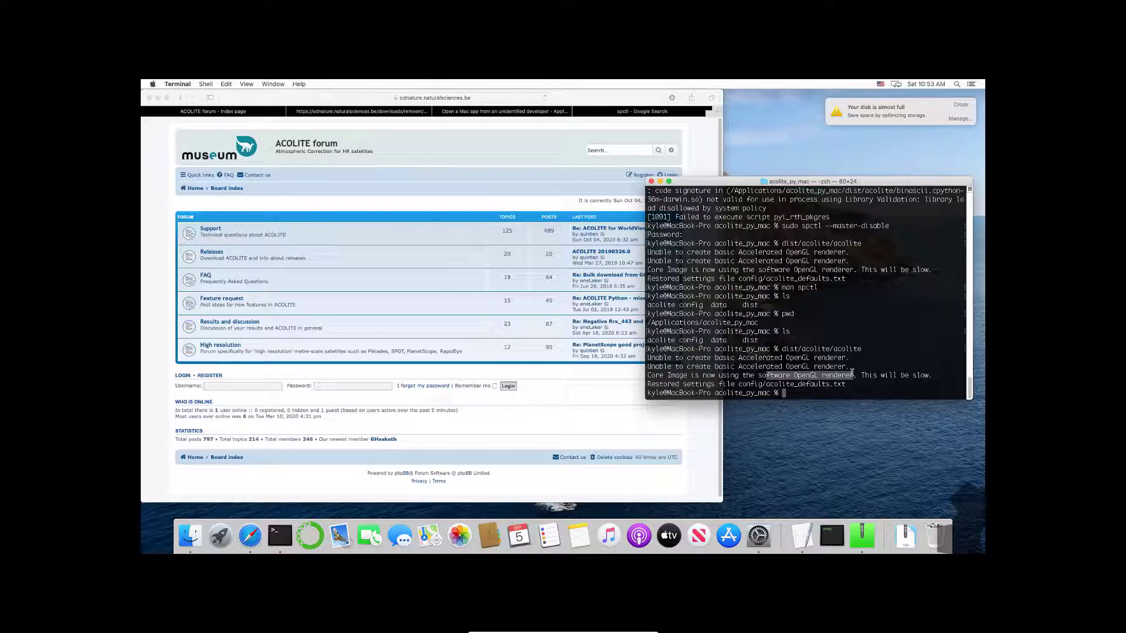